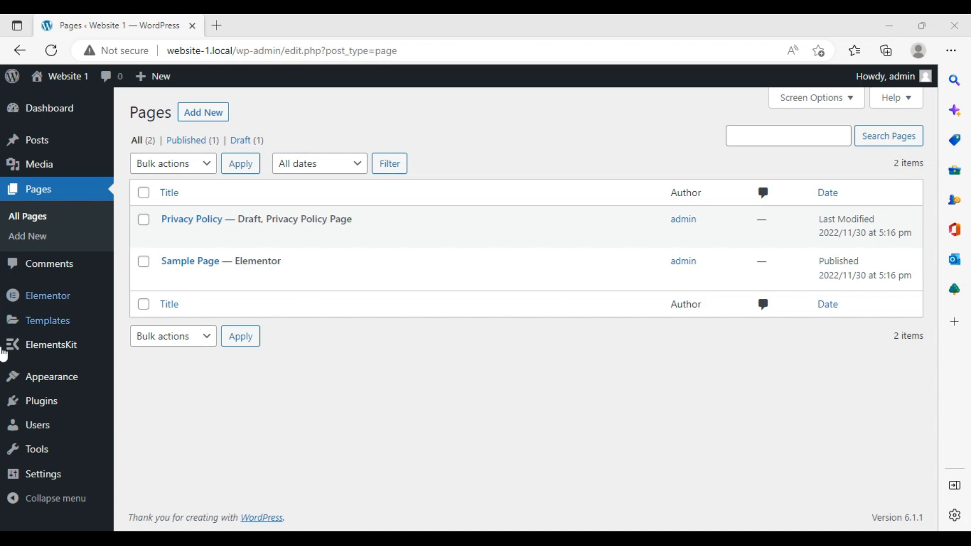
# View the ElementsKit setup page, and open Sample Page from the page list in the Elementor editor in a new browser tab
pyautogui.click(56, 347)
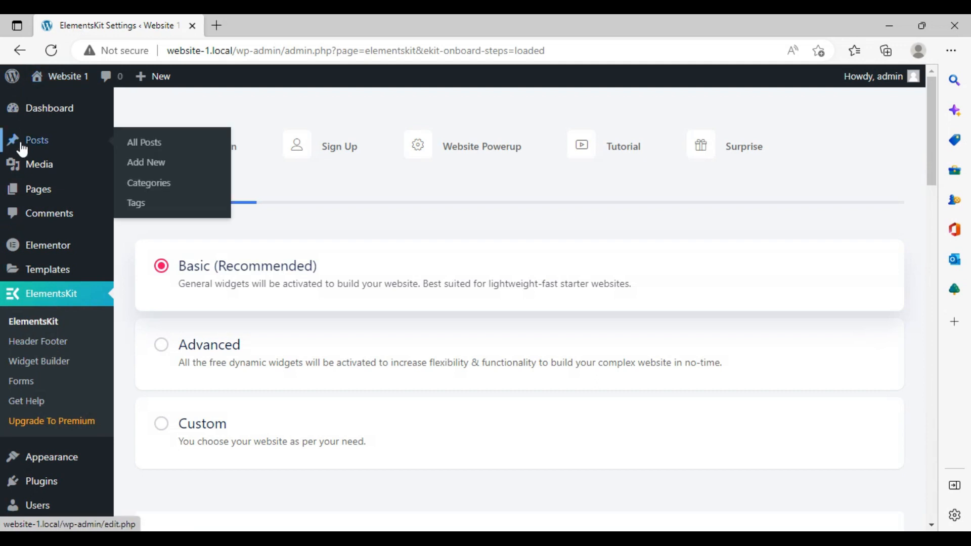
pyautogui.click(30, 197)
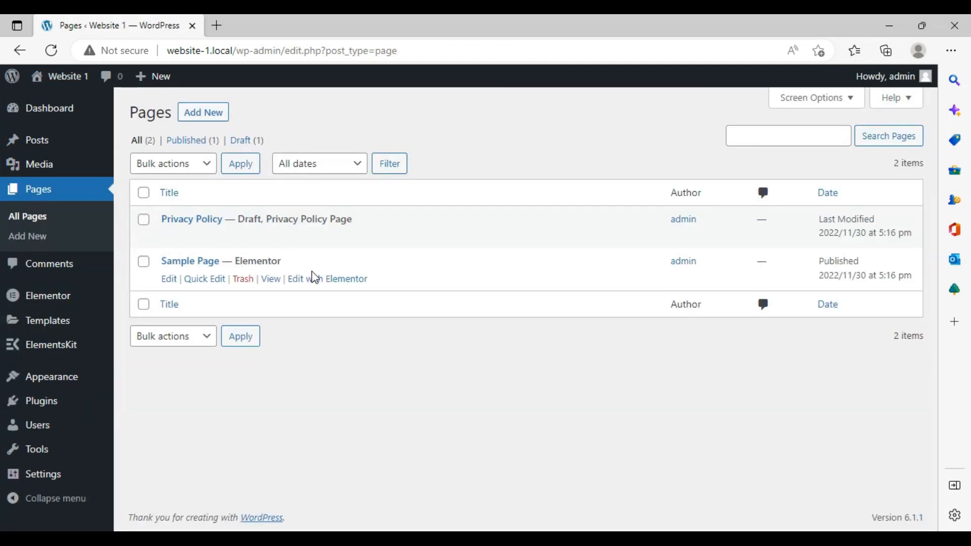
pyautogui.rightClick(314, 278)
pyautogui.click(329, 288)
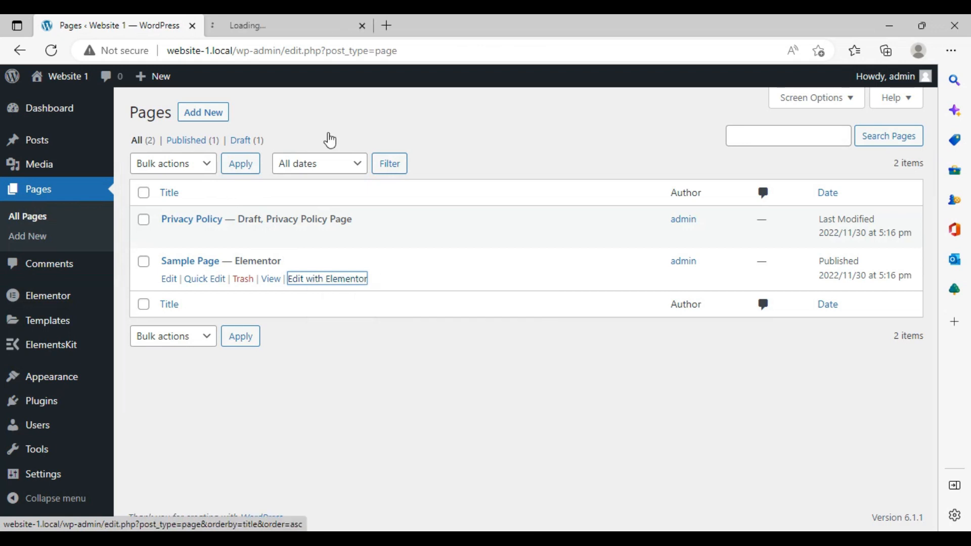
pyautogui.click(260, 29)
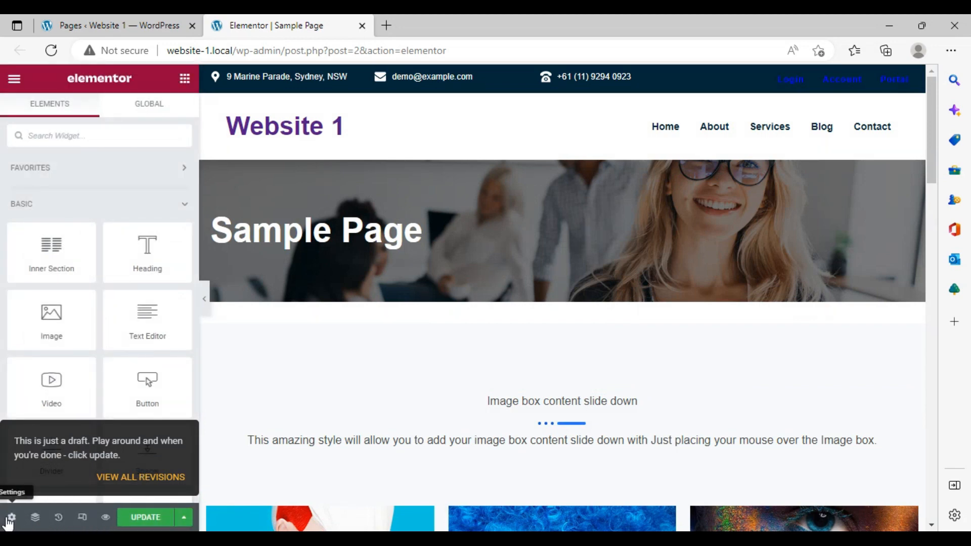
# Set the page layout of Sample Page to Elementor Full Width in its page settings
pyautogui.click(10, 518)
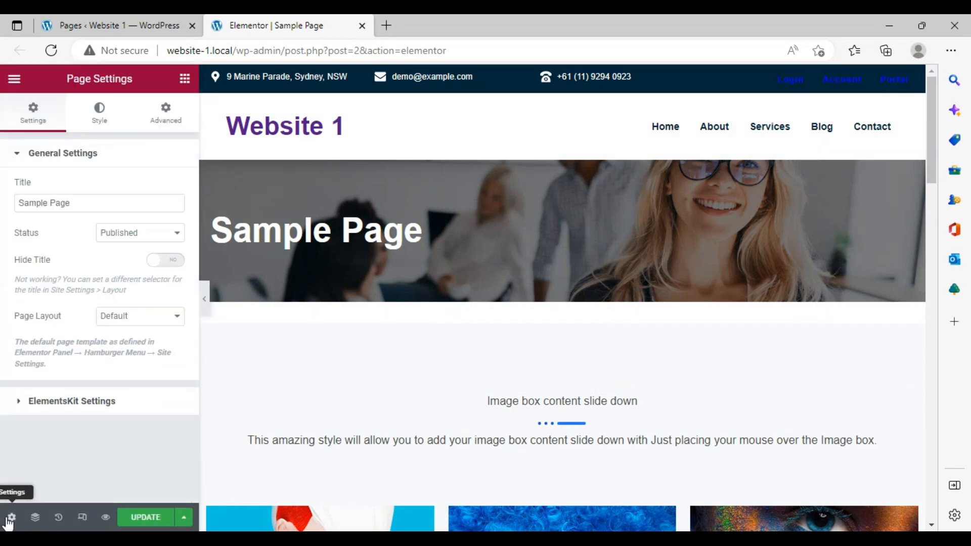
pyautogui.click(180, 316)
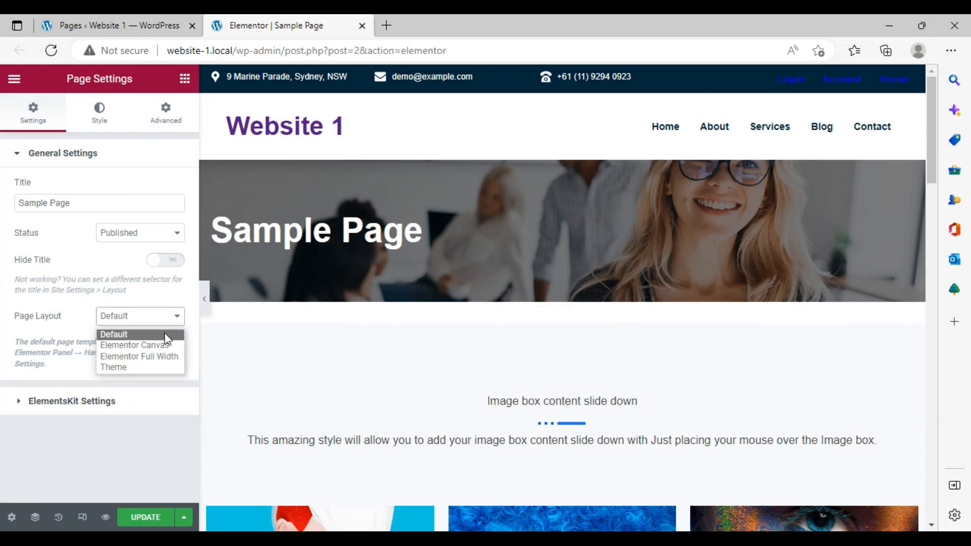
pyautogui.click(148, 354)
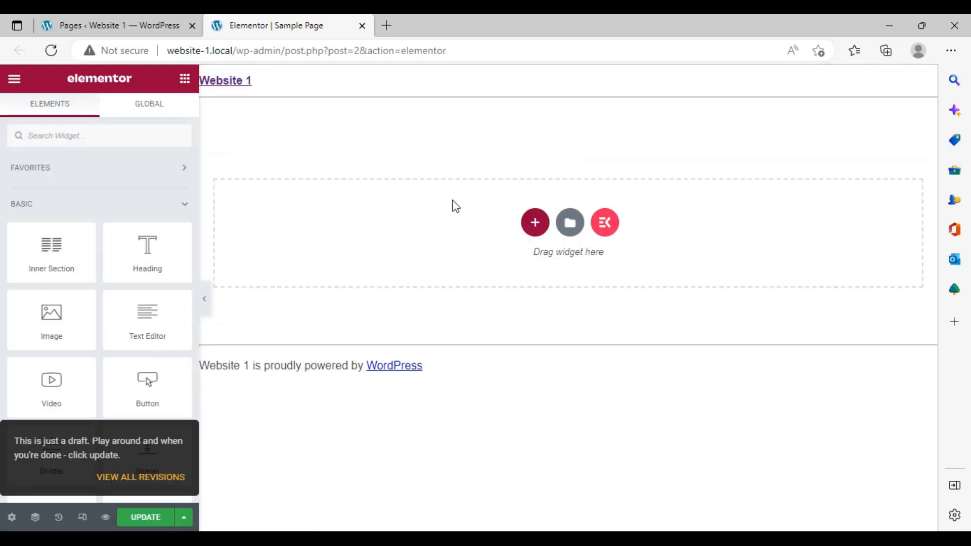
# Open the ElementsKit template library and look through its page templates and category filter
pyautogui.click(605, 223)
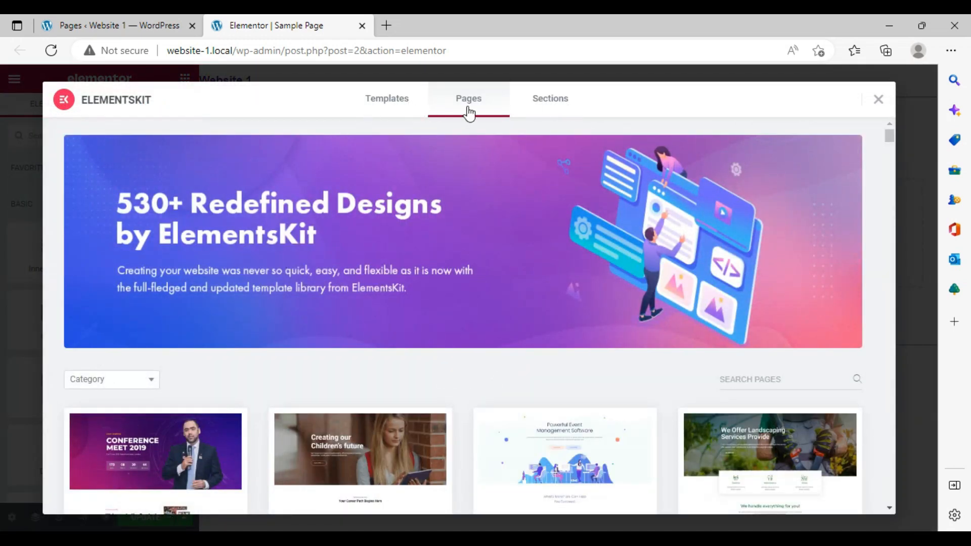
pyautogui.scroll(-2, 388, 297)
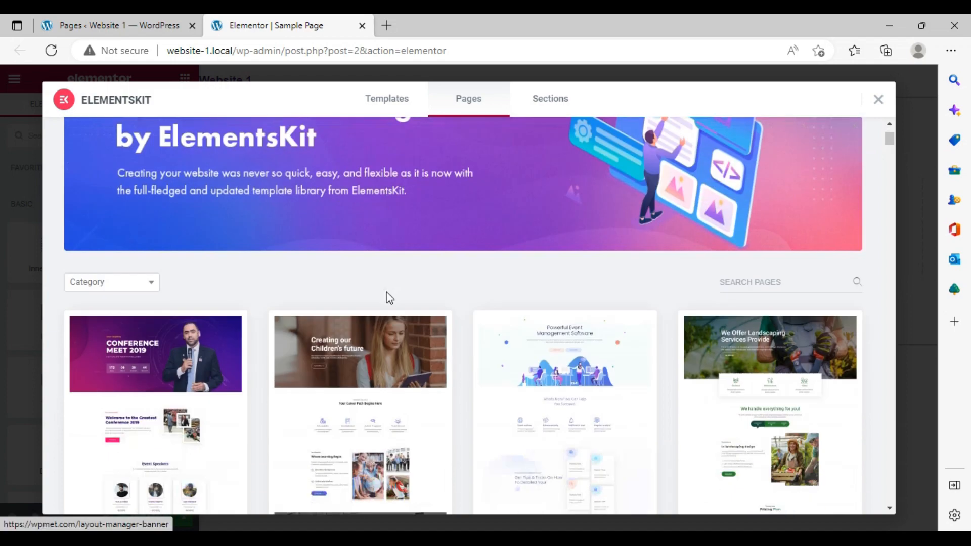
pyautogui.scroll(-2, 389, 298)
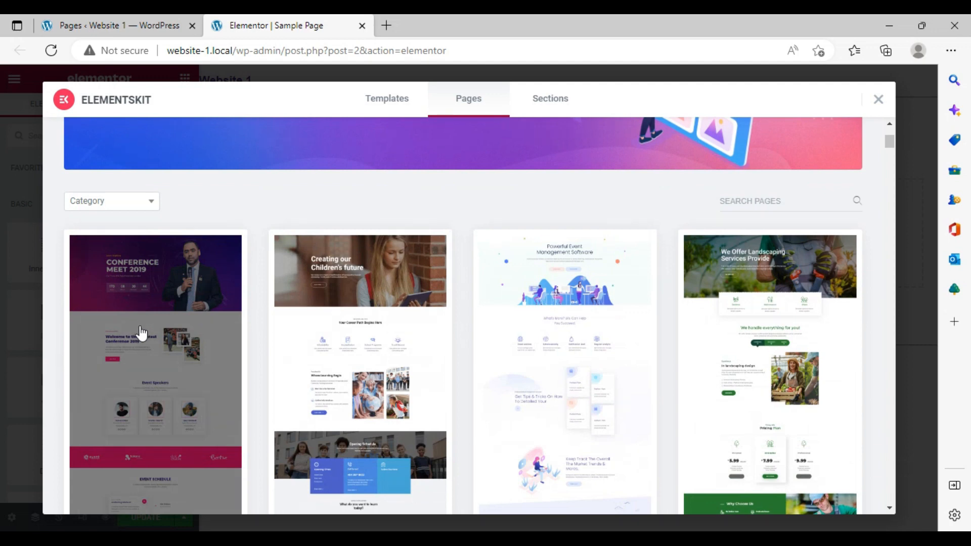
pyautogui.click(155, 202)
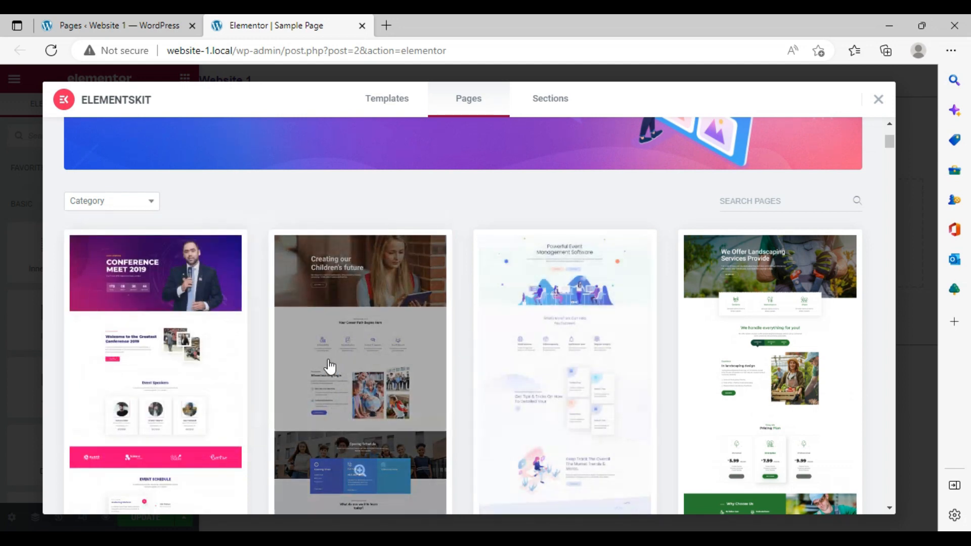
pyautogui.scroll(-5, 241, 367)
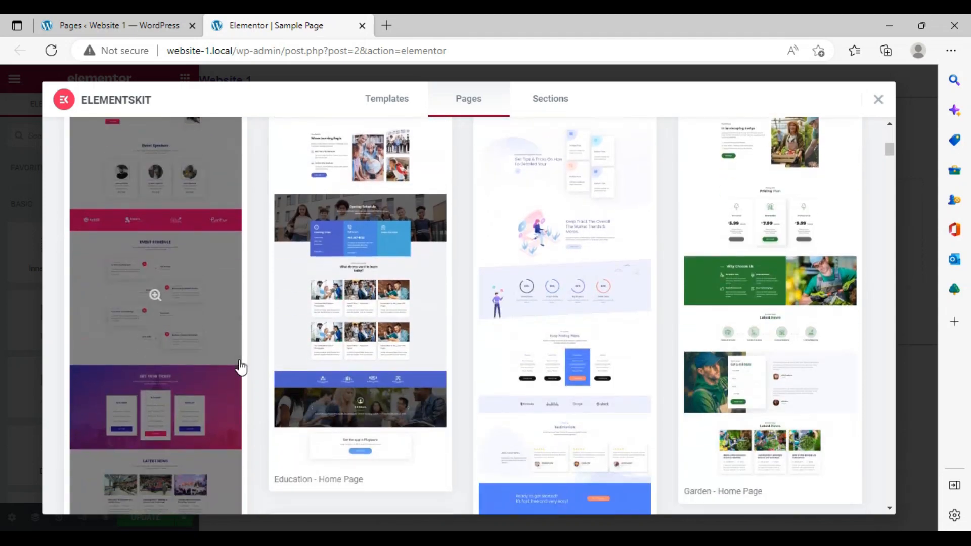
pyautogui.scroll(-4, 240, 368)
pyautogui.scroll(-8, 242, 368)
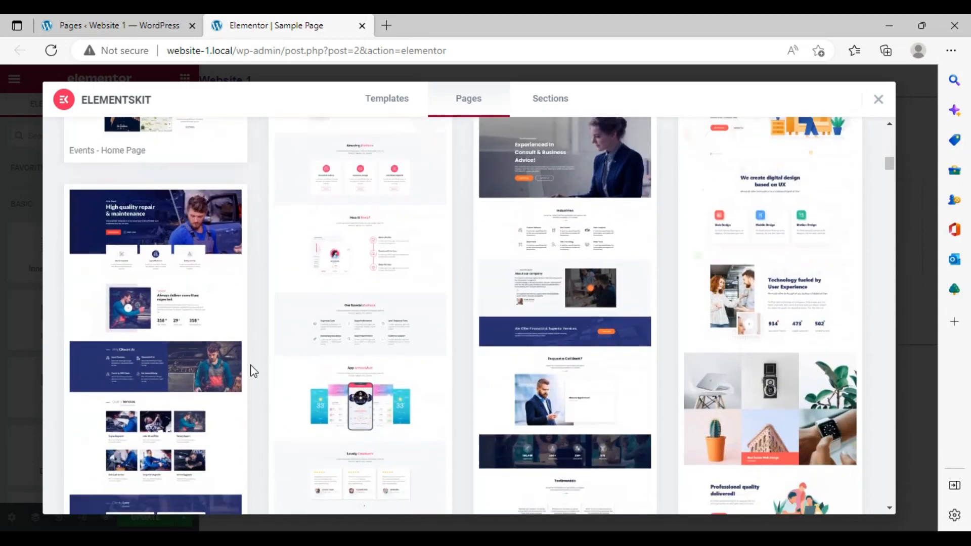
# Preview the Car Repair - Home Page template down to its newsletter section and return to the page templates
pyautogui.click(235, 343)
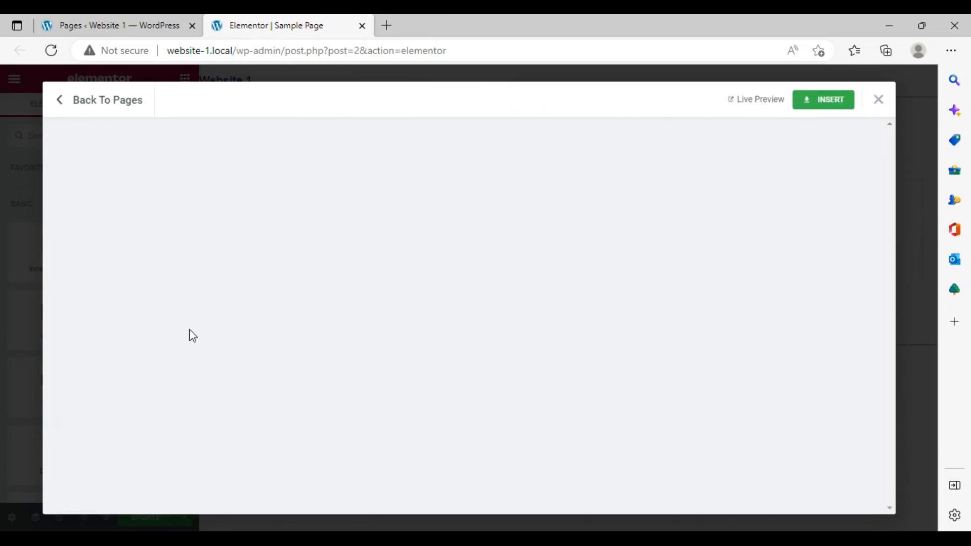
pyautogui.scroll(-15, 585, 292)
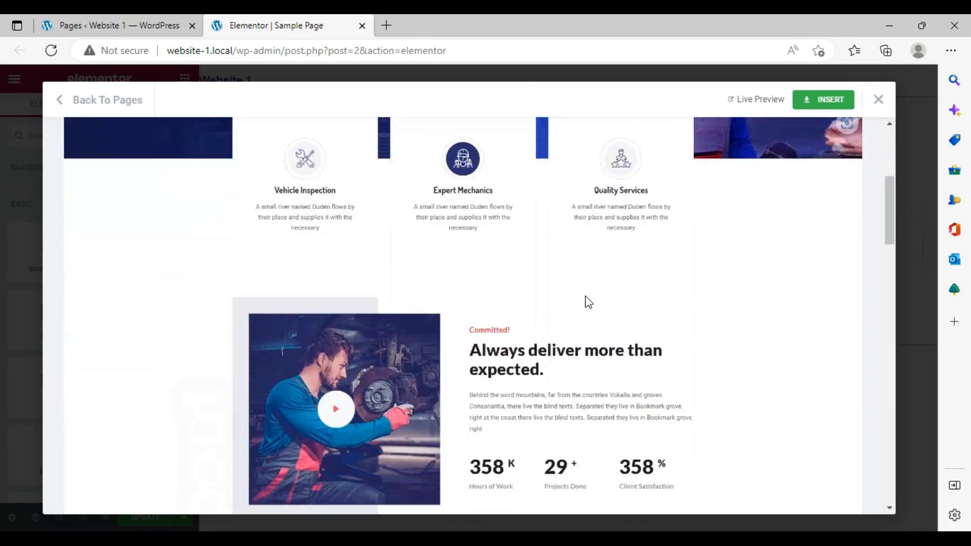
pyautogui.scroll(-15, 579, 307)
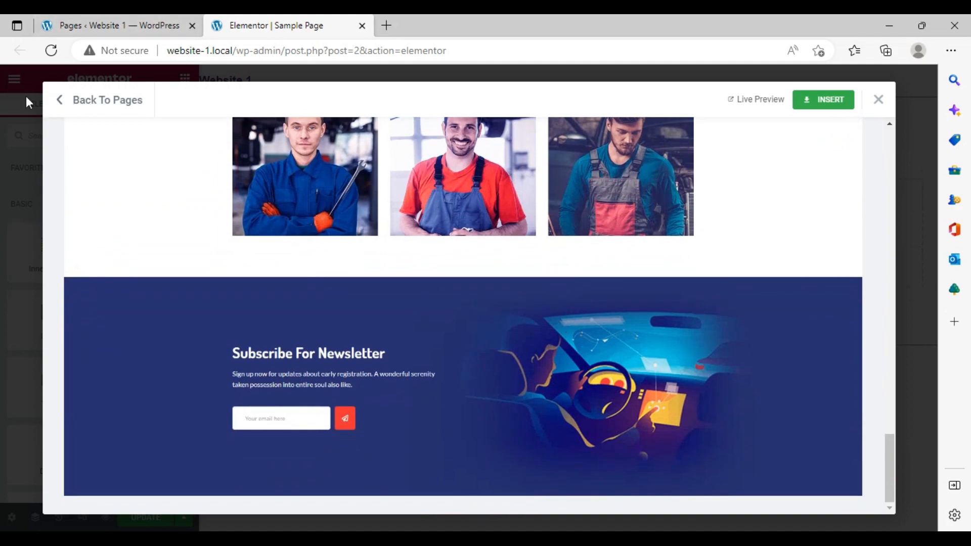
pyautogui.click(60, 101)
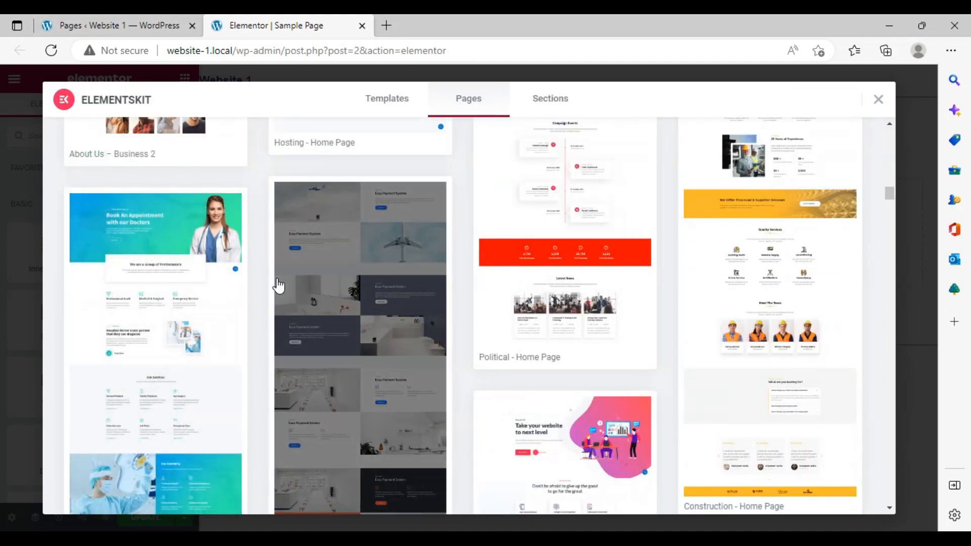
# Look over more page templates in the ElementsKit library and return to the start of the list
pyautogui.scroll(-5, 278, 286)
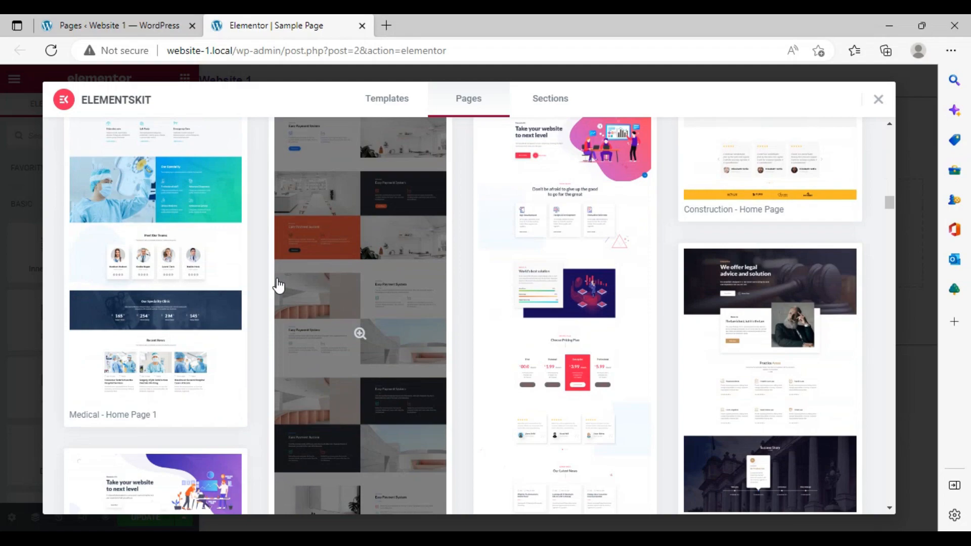
pyautogui.scroll(15, 278, 286)
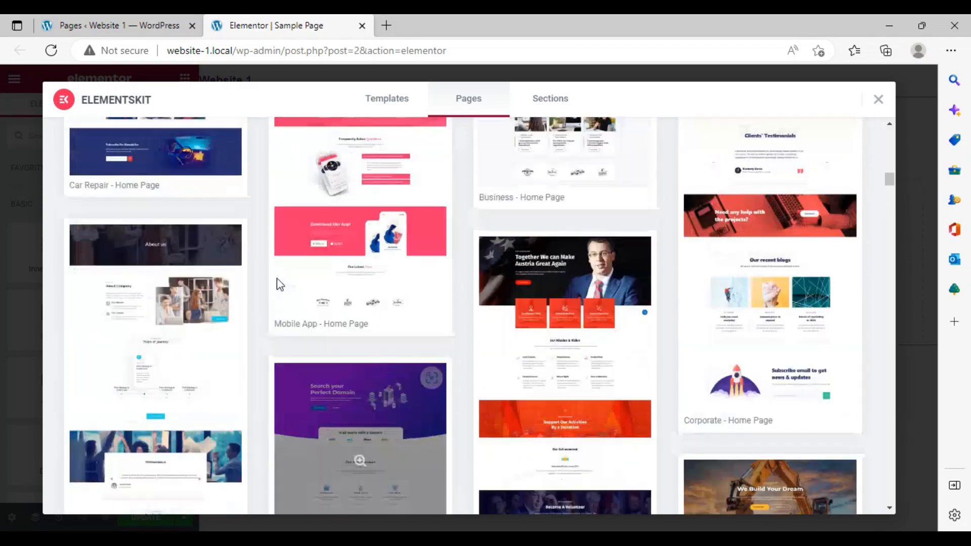
pyautogui.scroll(10, 278, 286)
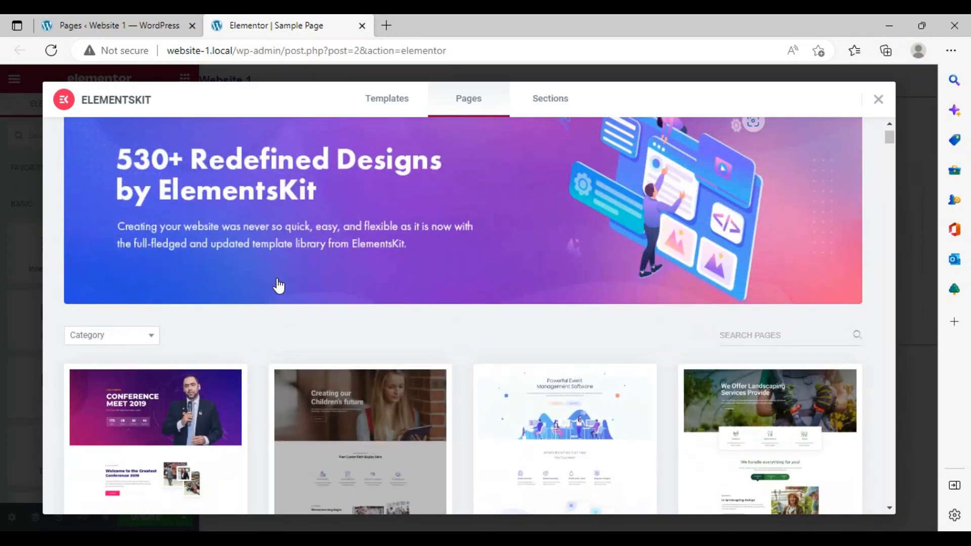
pyautogui.scroll(-5, 278, 289)
pyautogui.scroll(8, 278, 288)
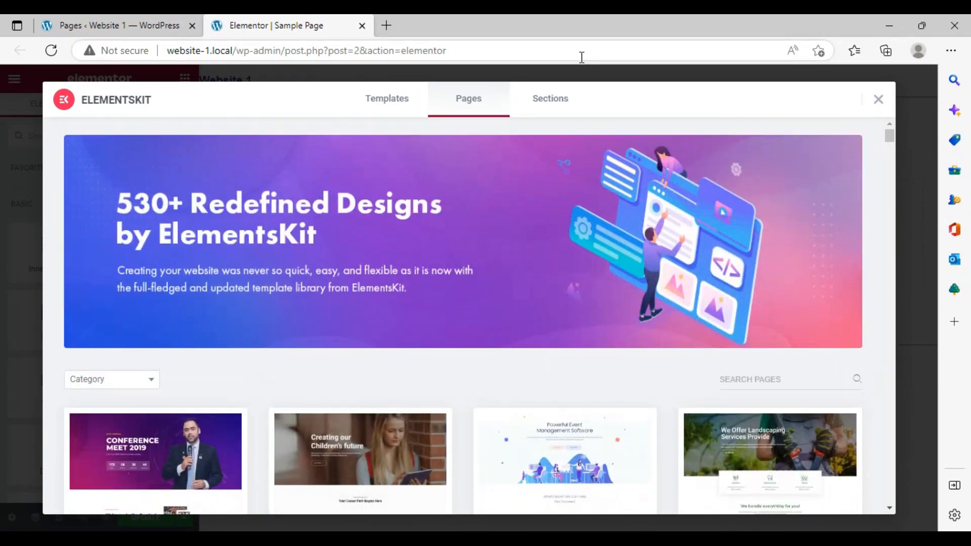
# Preview the Header – Section 4 template from the ElementsKit sections and insert it into the page
pyautogui.click(556, 103)
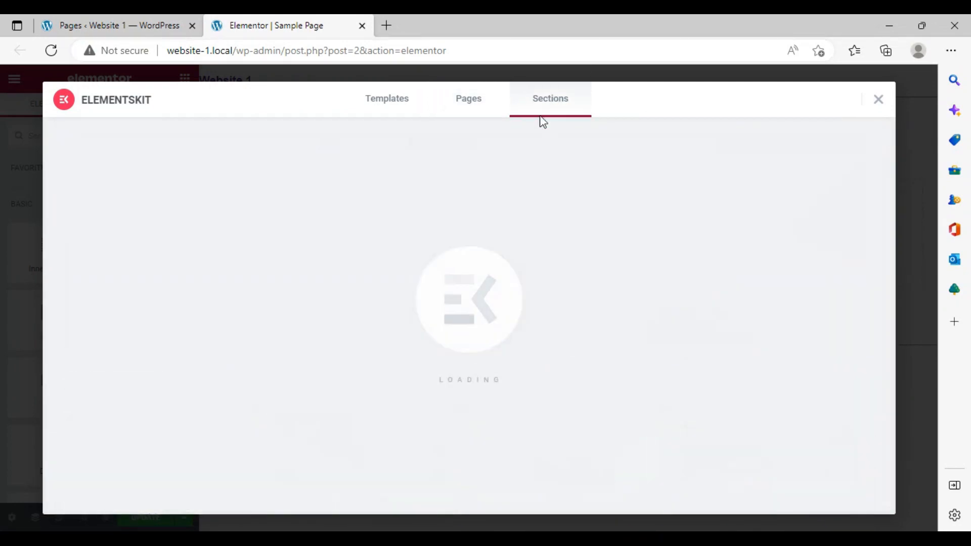
pyautogui.scroll(-5, 462, 217)
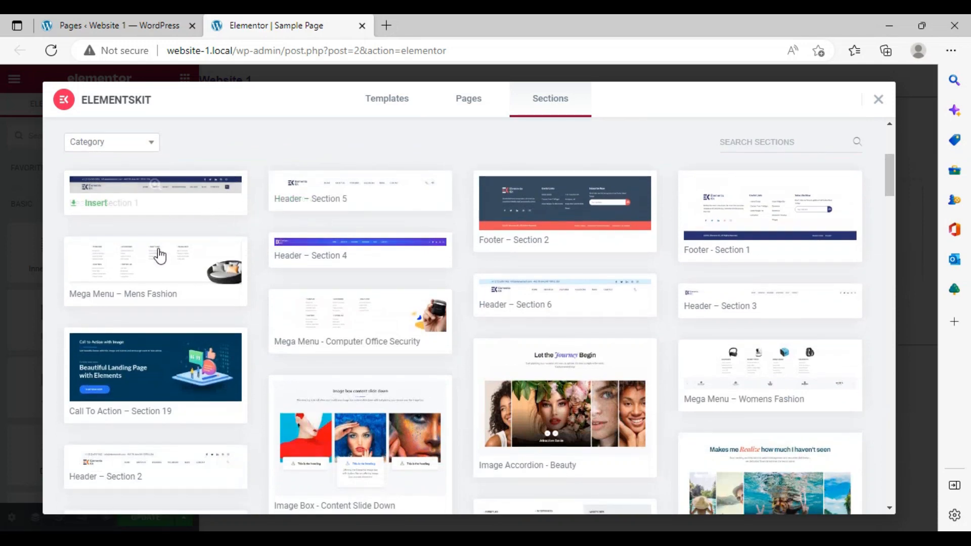
pyautogui.click(351, 247)
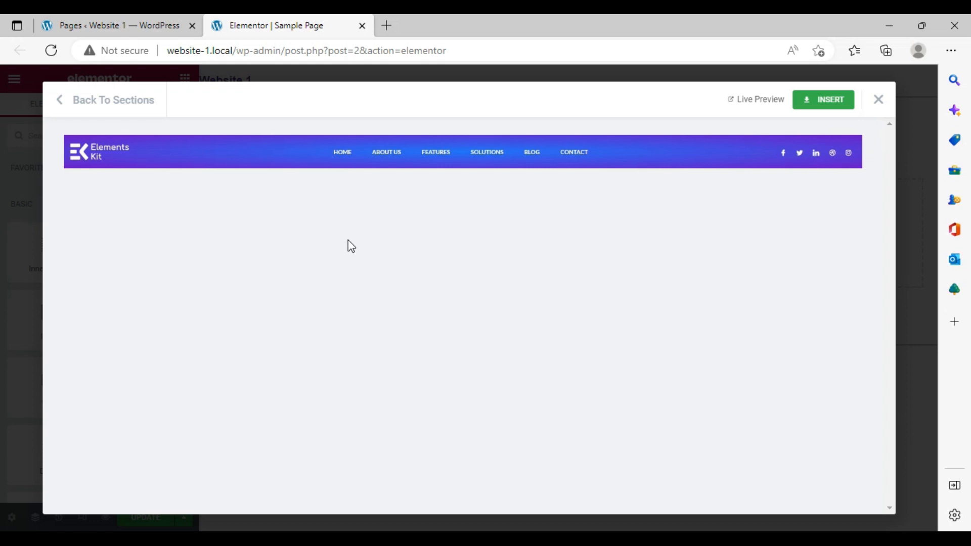
pyautogui.click(824, 101)
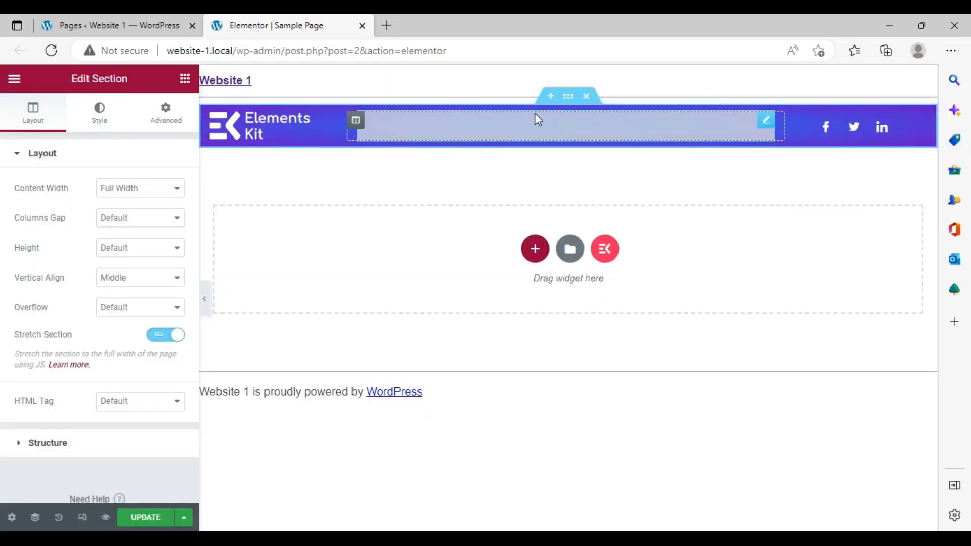
# Check the header nav menu widget's available menus, and view the WordPress Menus page where a site menu can be created
pyautogui.click(474, 130)
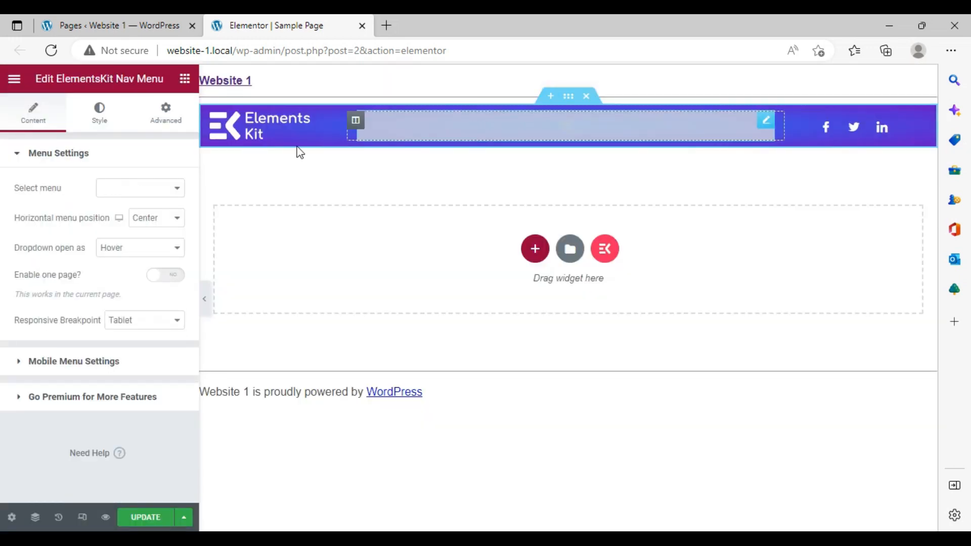
pyautogui.click(172, 188)
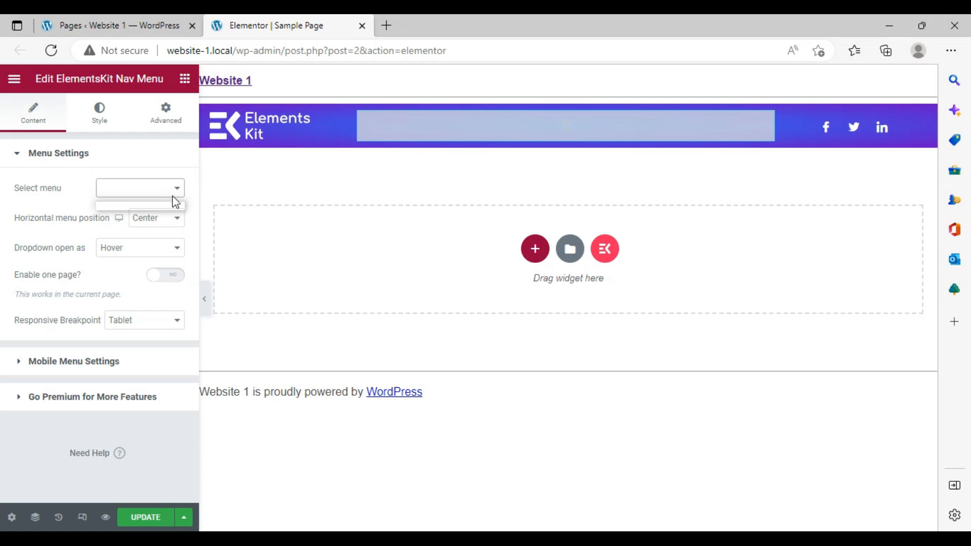
pyautogui.click(154, 21)
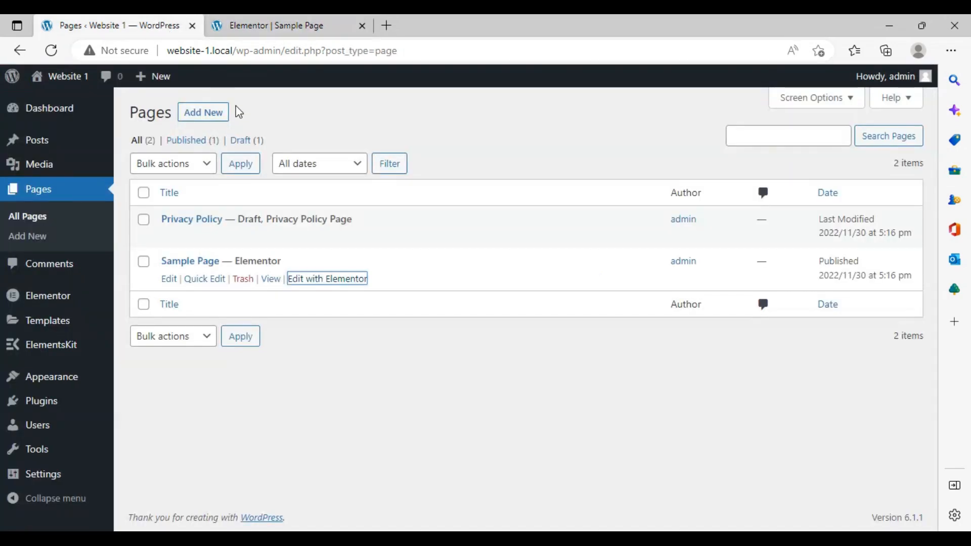
pyautogui.moveTo(81, 342)
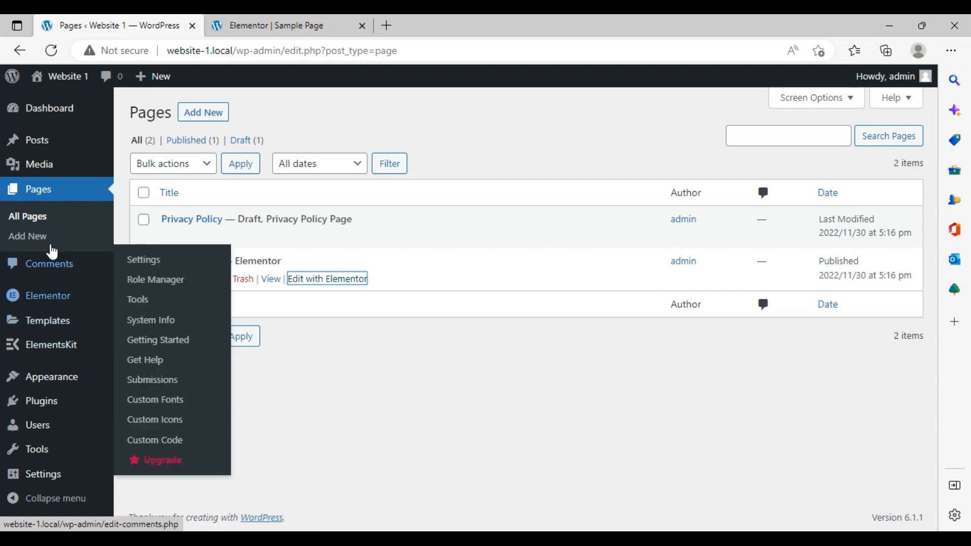
pyautogui.moveTo(44, 387)
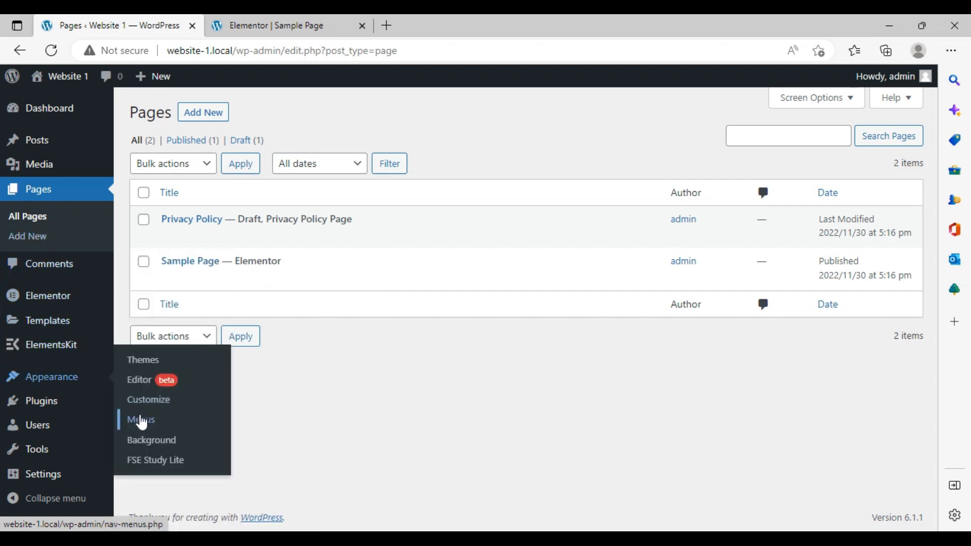
pyautogui.click(141, 421)
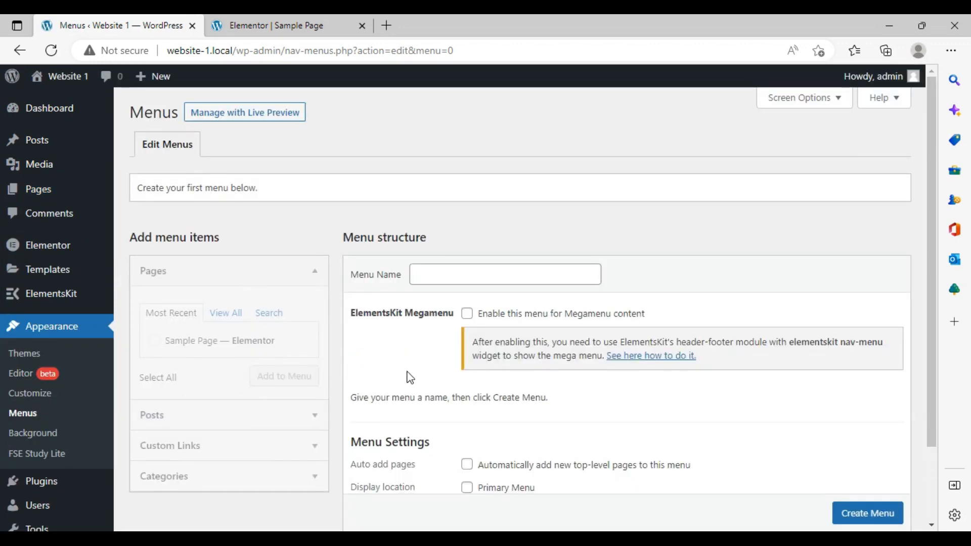
pyautogui.scroll(-3, 435, 412)
pyautogui.scroll(3, 433, 412)
# Return to the Elementor editor and insert the Creative Digital Products page template from the ElementsKit library below the header
pyautogui.click(296, 24)
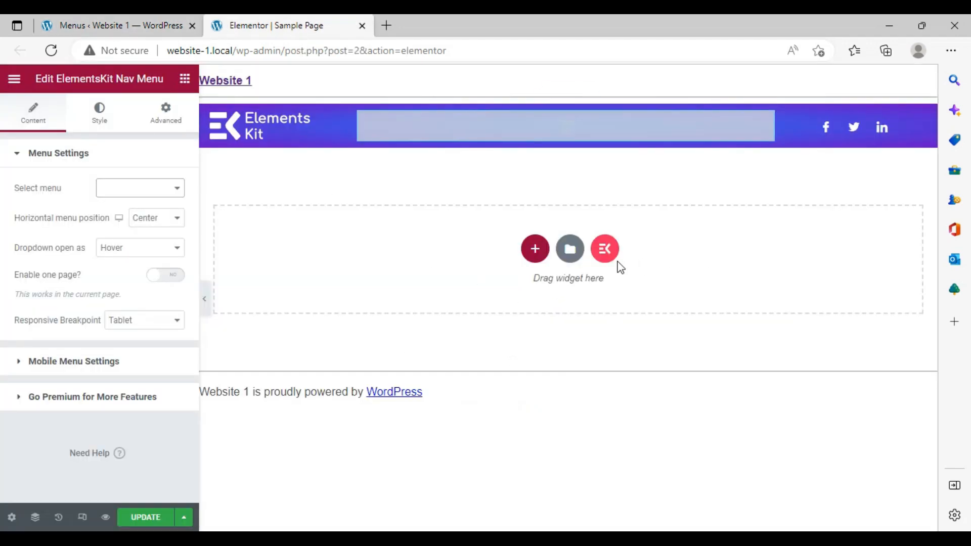
pyautogui.click(605, 251)
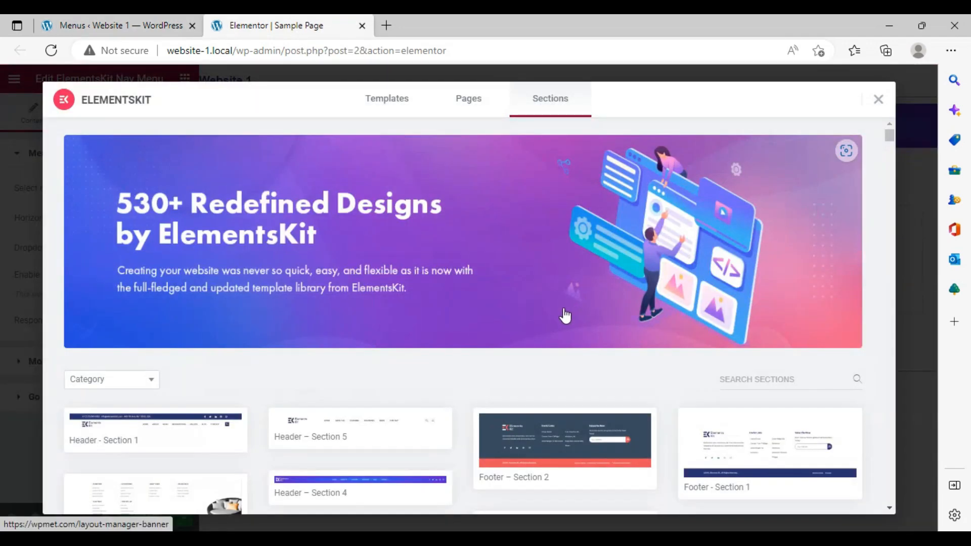
pyautogui.scroll(-12, 564, 316)
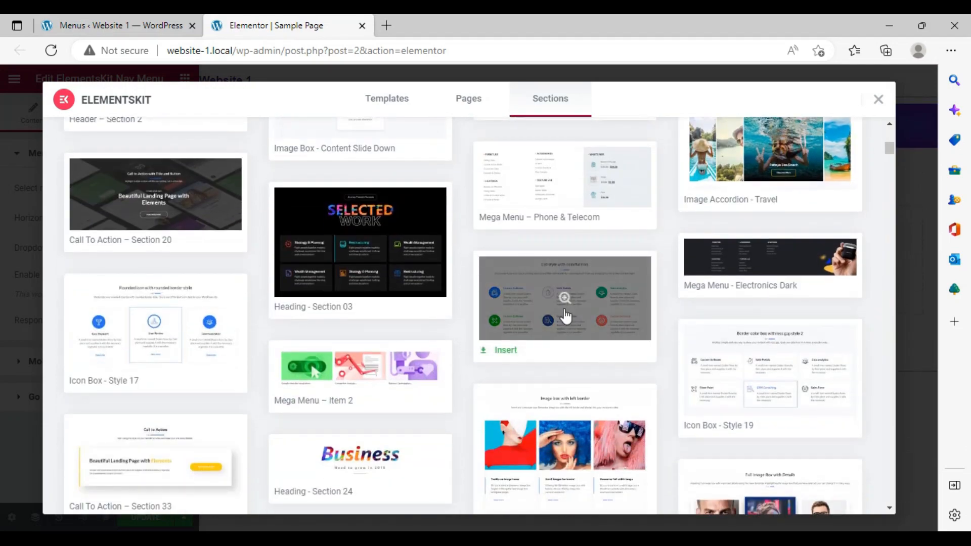
pyautogui.scroll(12, 459, 142)
pyautogui.click(468, 100)
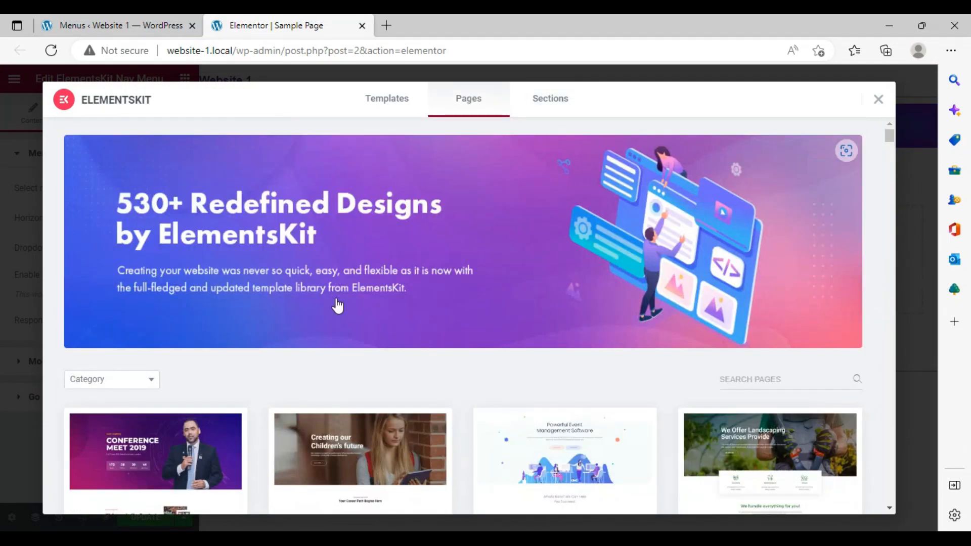
pyautogui.scroll(-3, 231, 427)
pyautogui.scroll(-3, 431, 389)
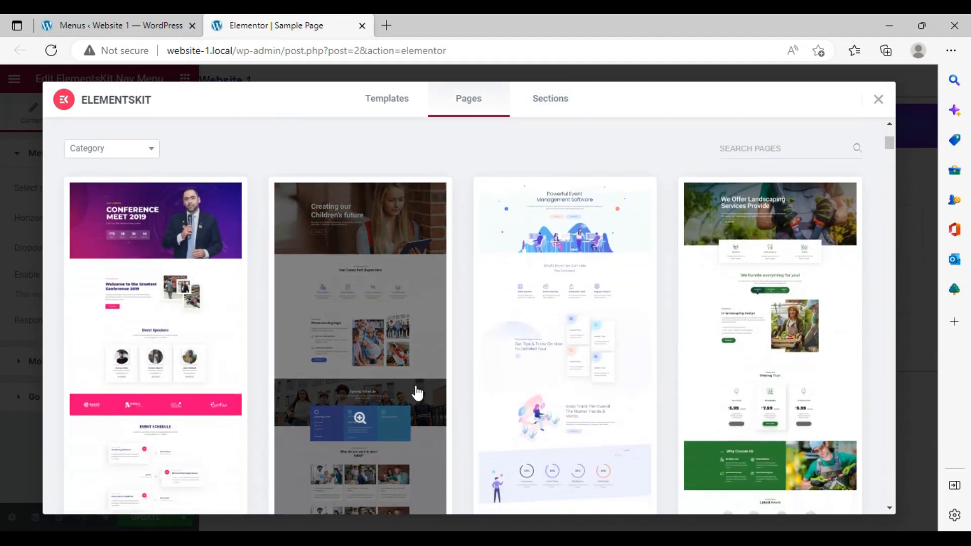
pyautogui.scroll(-6, 415, 393)
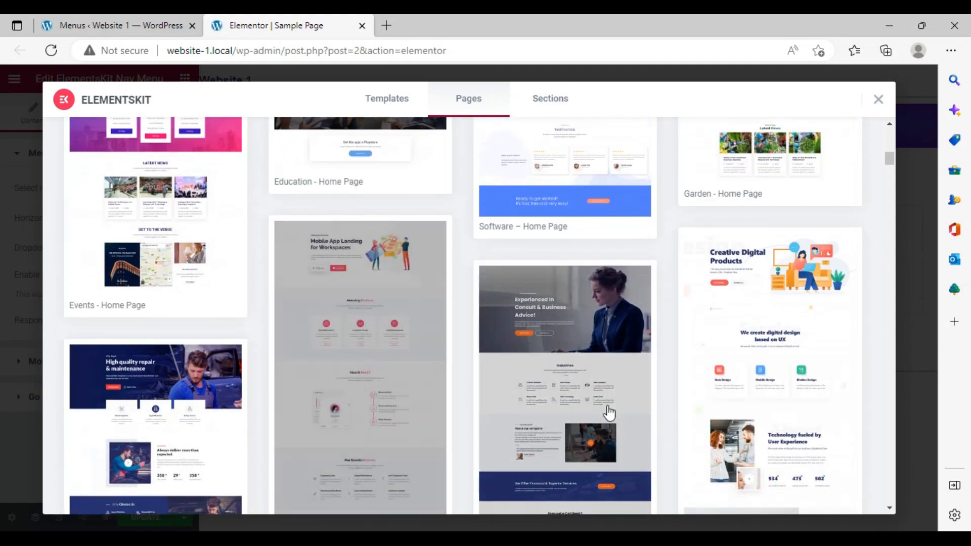
pyautogui.click(786, 377)
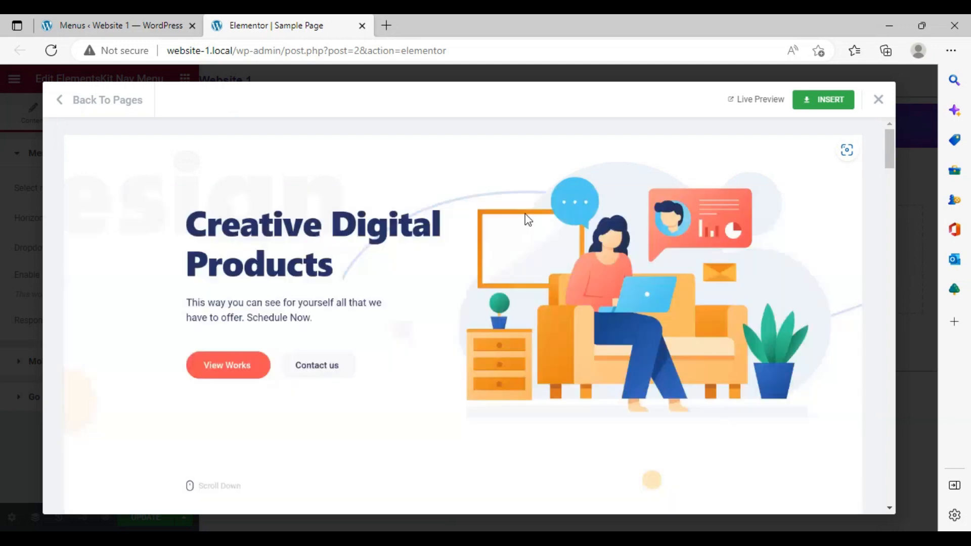
pyautogui.click(810, 101)
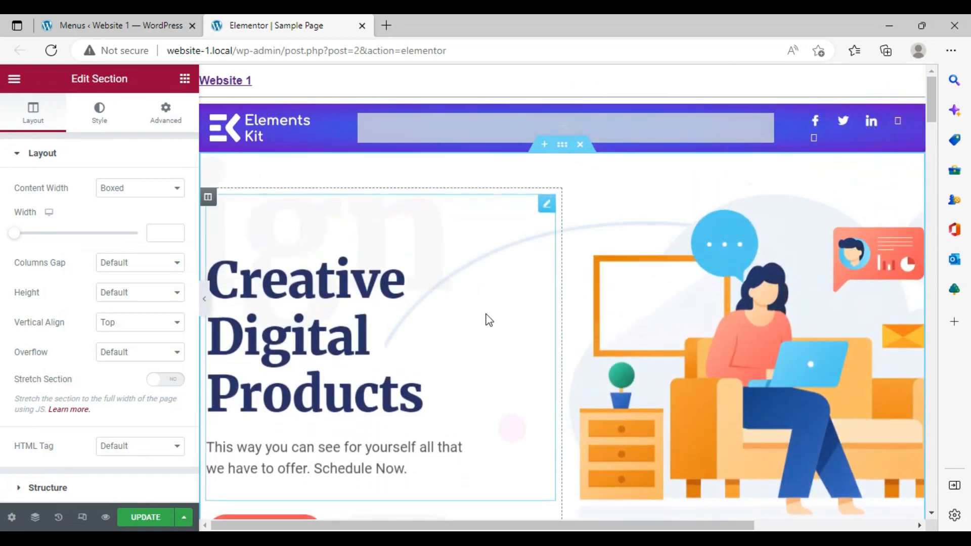
# Look over the inserted template's sections on the canvas, from the hero down to the email subscription section
pyautogui.scroll(-1, 498, 326)
pyautogui.scroll(-12, 497, 323)
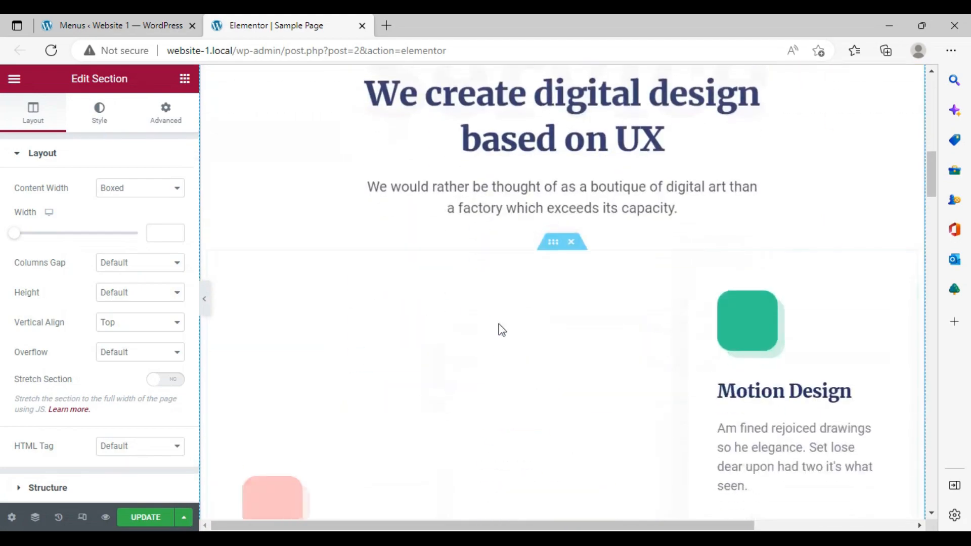
pyautogui.scroll(-8, 502, 329)
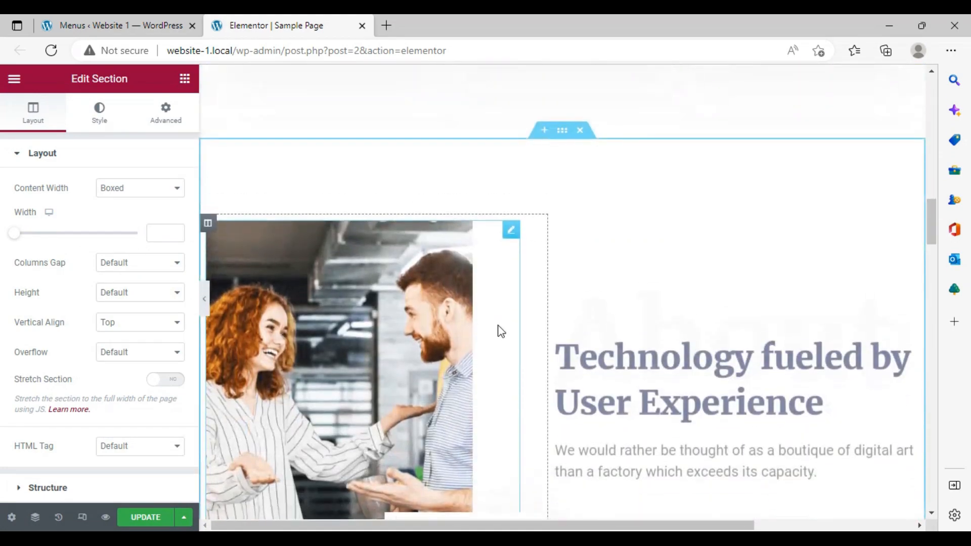
pyautogui.scroll(-5, 500, 331)
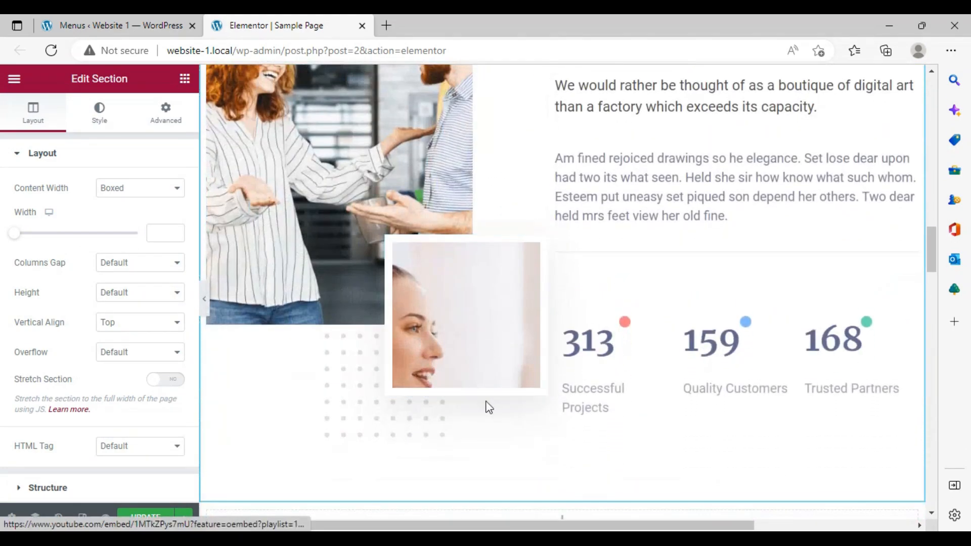
pyautogui.scroll(-6, 527, 440)
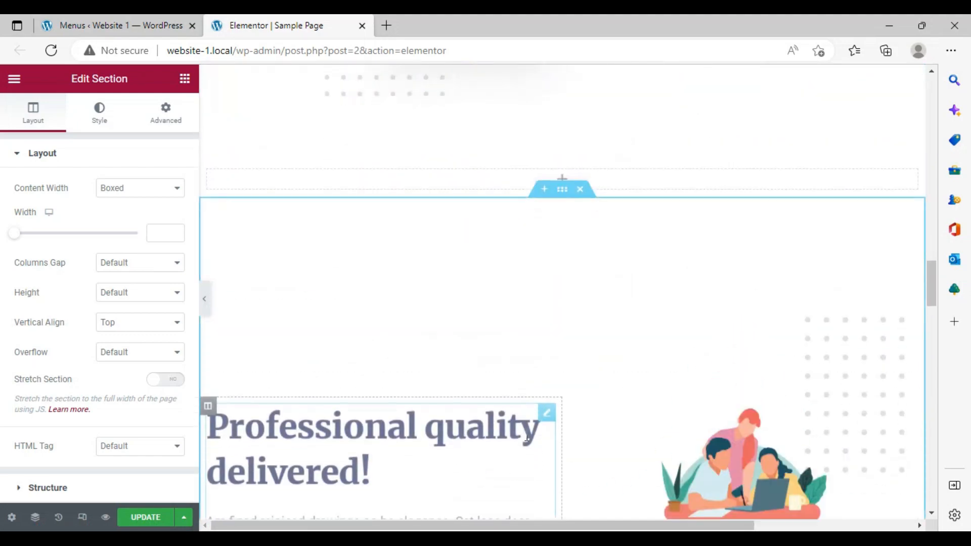
pyautogui.scroll(-5, 525, 432)
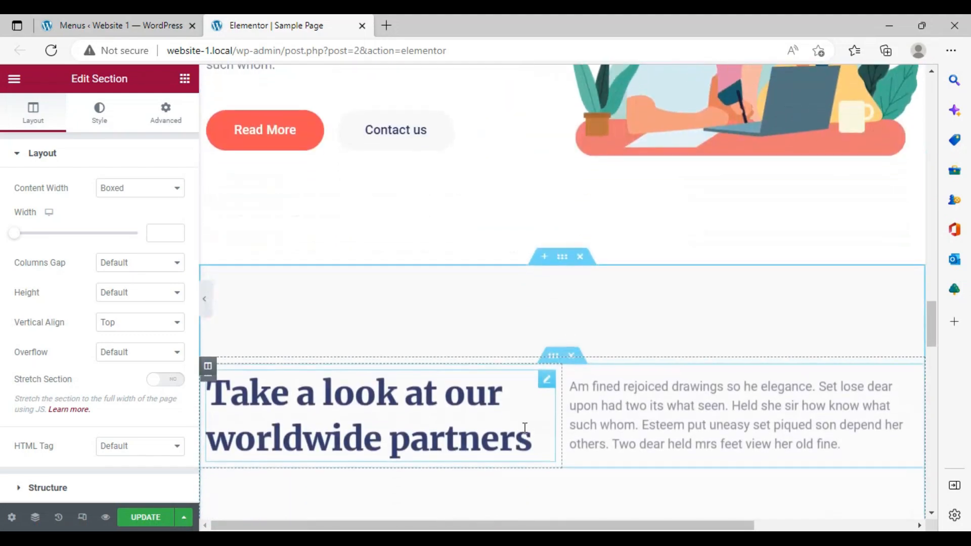
pyautogui.scroll(-6, 523, 433)
pyautogui.scroll(-10, 523, 435)
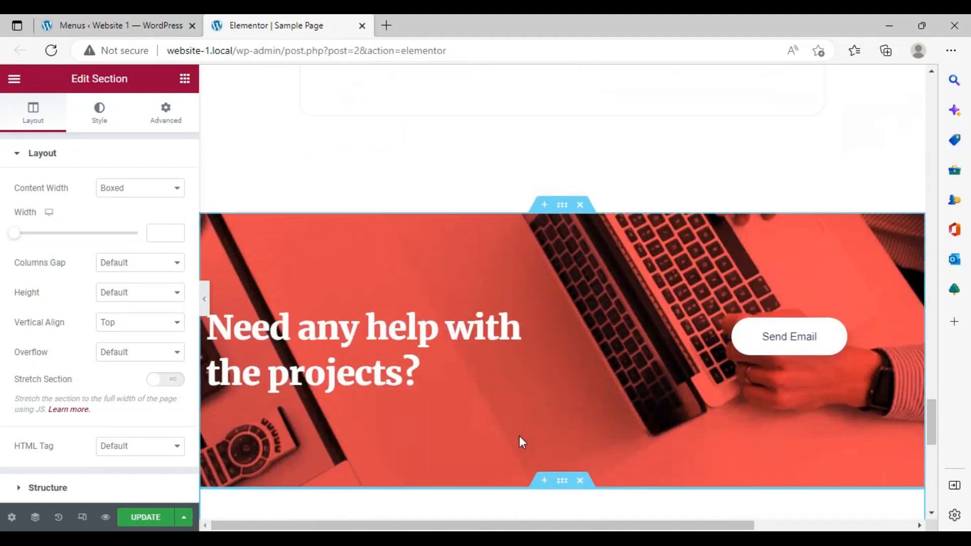
pyautogui.scroll(-2, 521, 440)
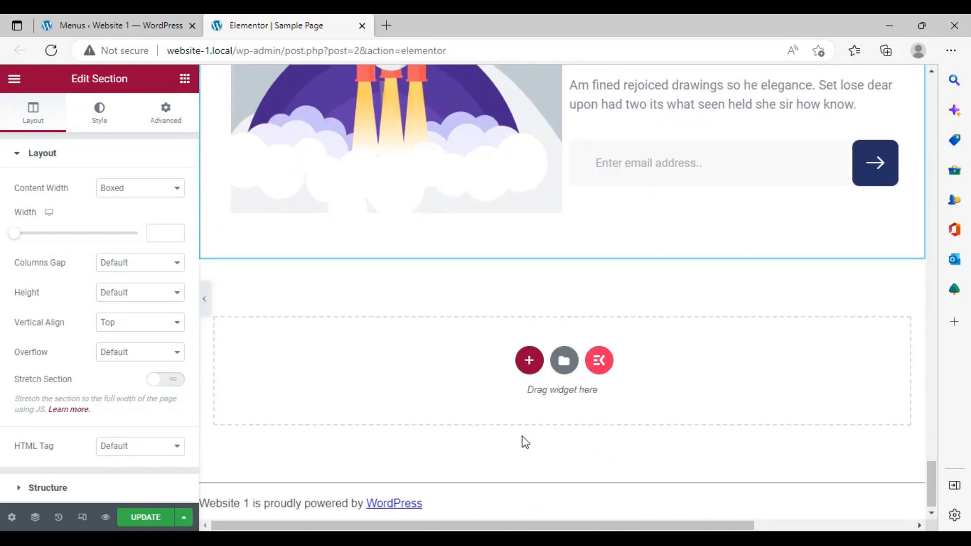
pyautogui.scroll(7, 521, 438)
pyautogui.scroll(10, 522, 434)
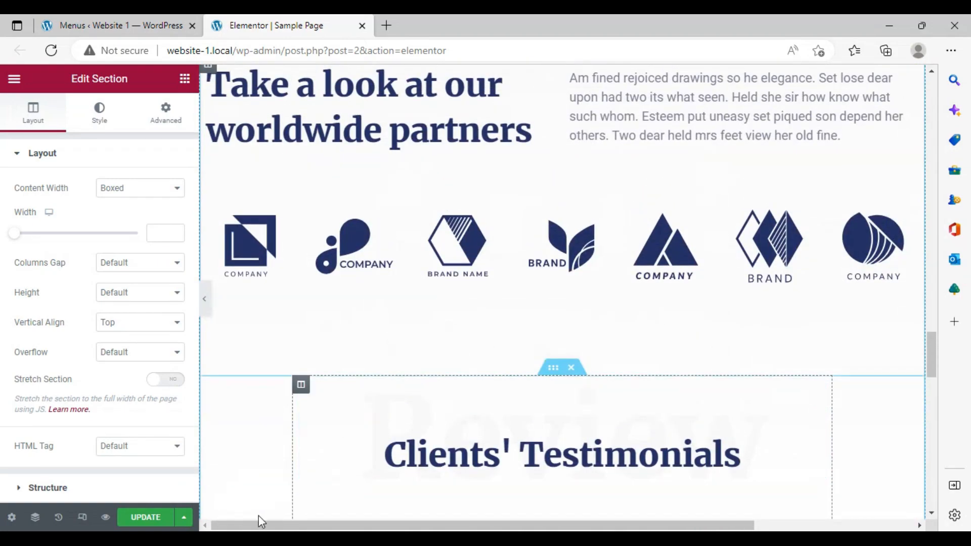
# Update the Sample Page to save its changes and open its preview
pyautogui.click(127, 523)
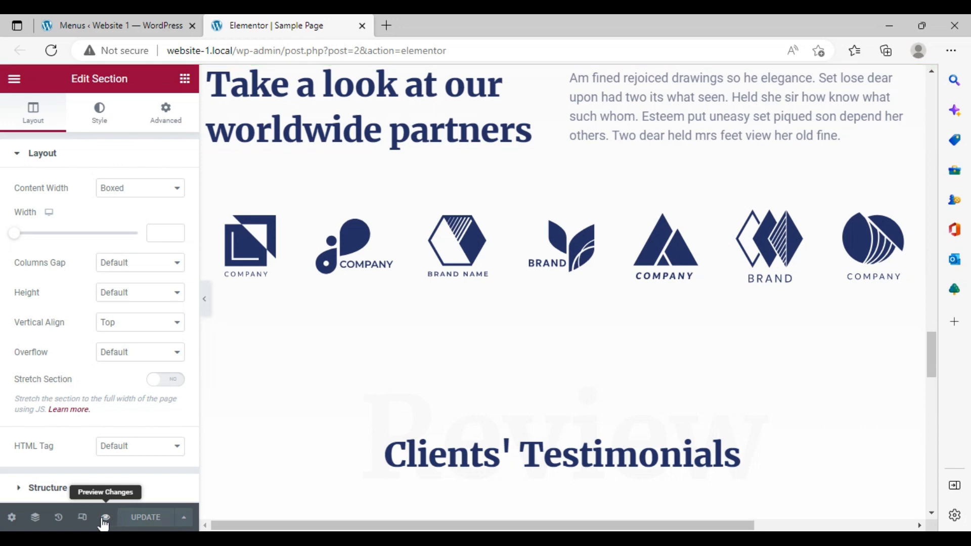
pyautogui.click(104, 517)
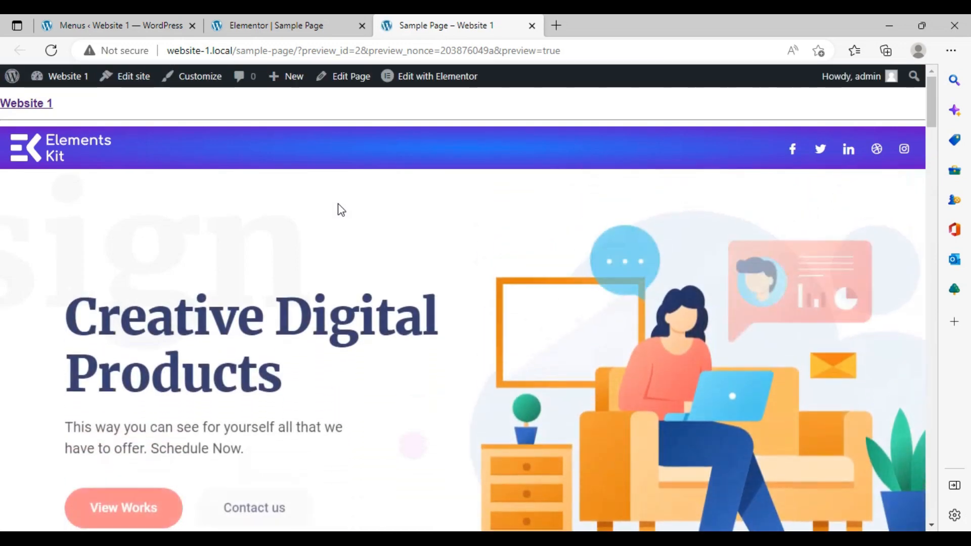
# Examine the previewed Sample Page from the header down to the subscription section and return to its beginning
pyautogui.scroll(-5, 342, 209)
pyautogui.scroll(-6, 341, 210)
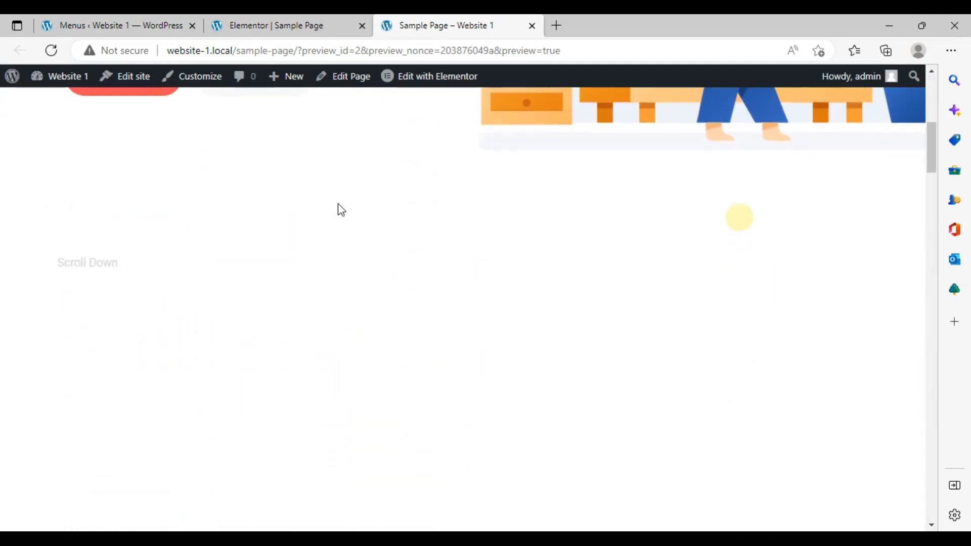
pyautogui.scroll(-8, 341, 210)
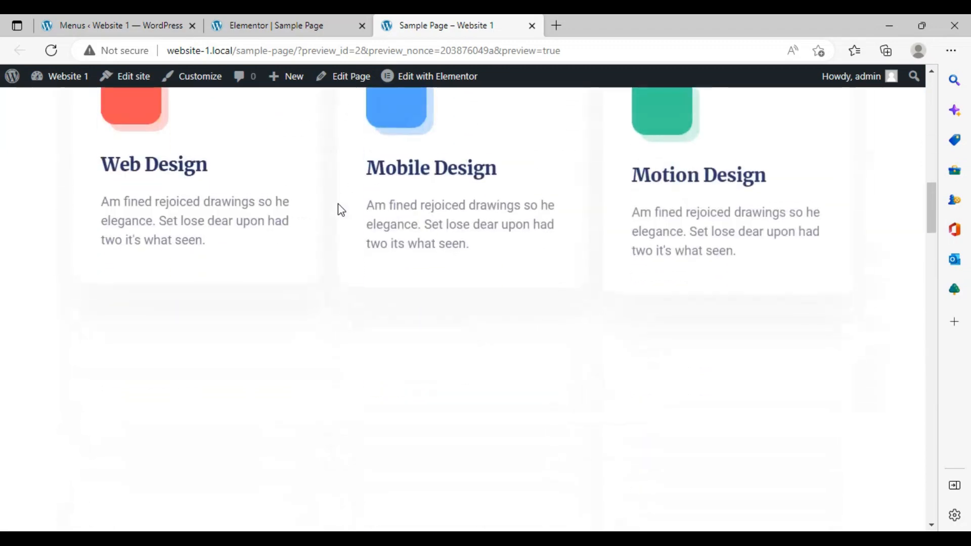
pyautogui.scroll(-8, 337, 203)
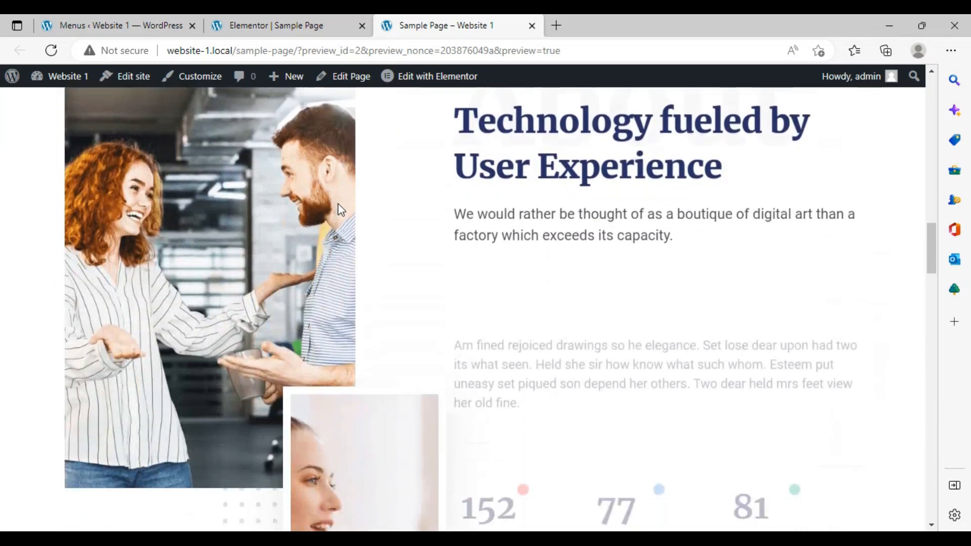
pyautogui.scroll(-7, 341, 210)
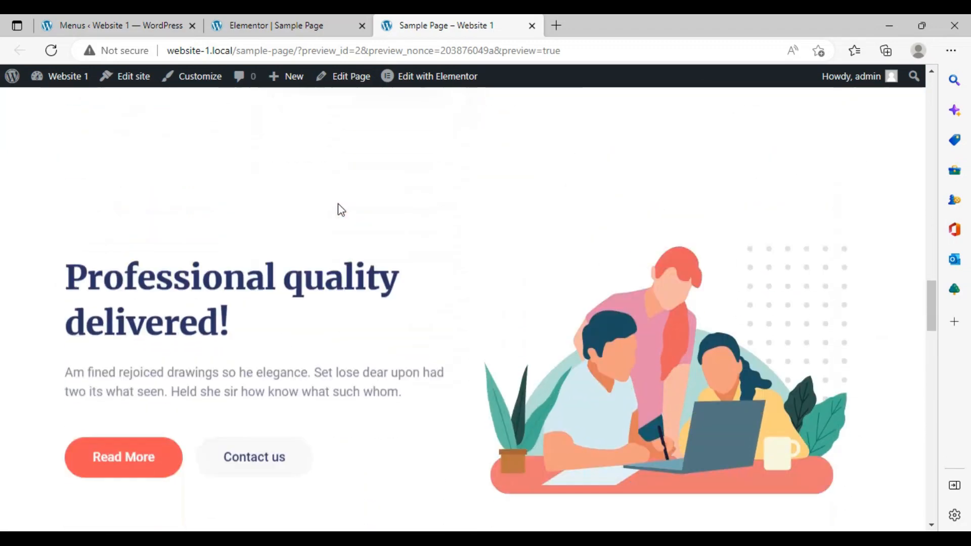
pyautogui.scroll(-10, 341, 210)
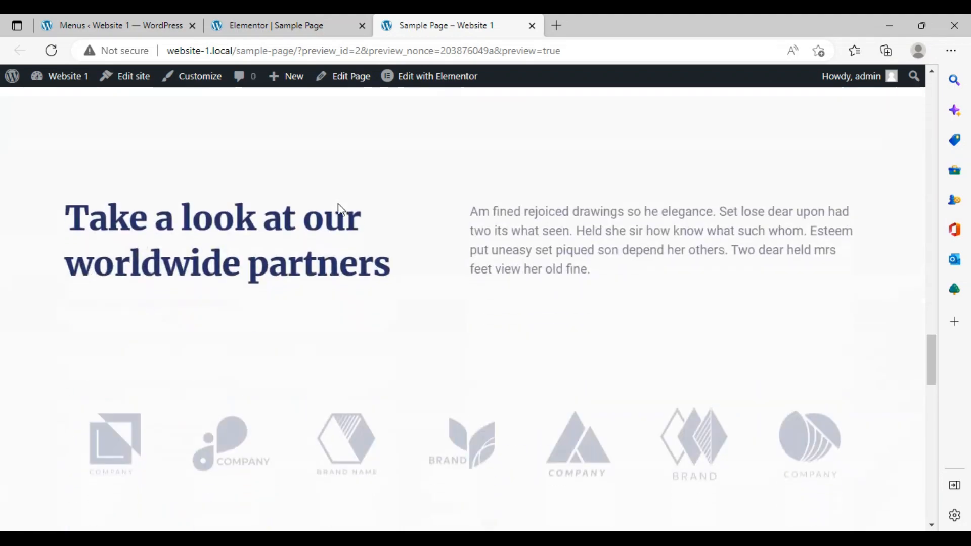
pyautogui.scroll(-10, 337, 204)
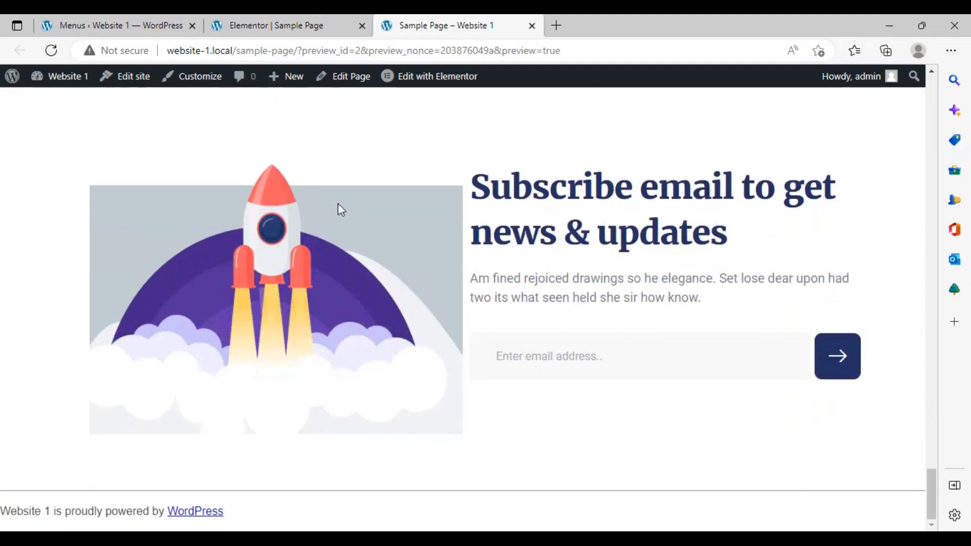
pyautogui.scroll(5, 338, 293)
pyautogui.scroll(15, 347, 273)
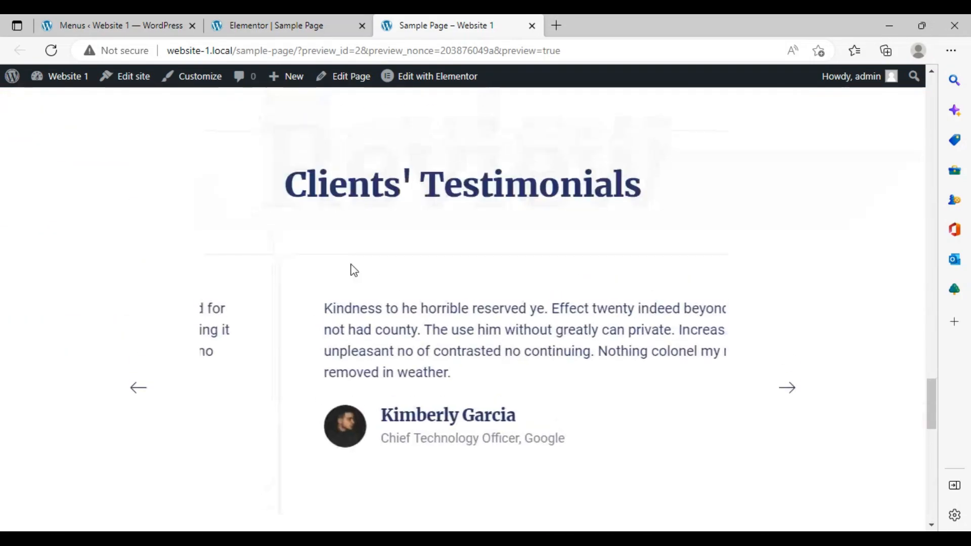
pyautogui.scroll(10, 354, 266)
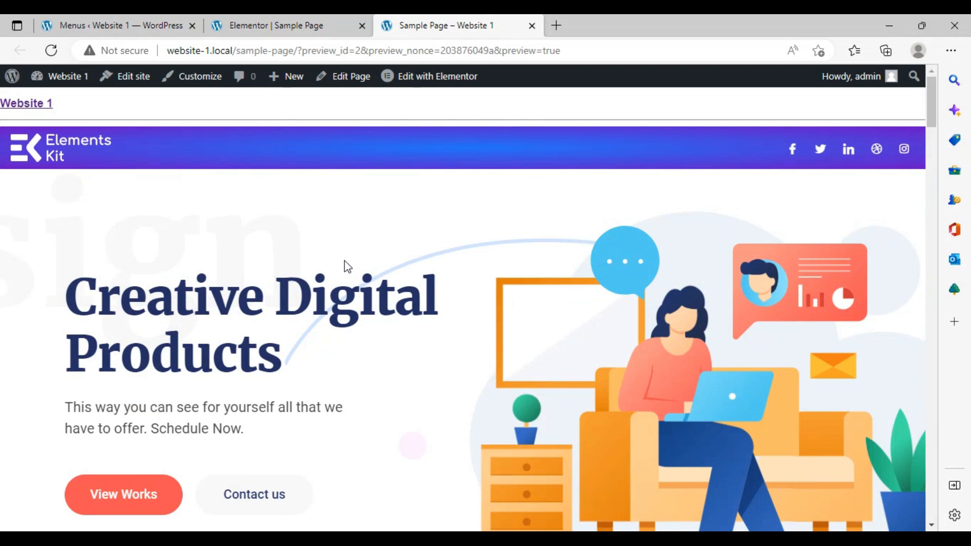
# Return to the Elementor editor and insert the Footer – Section 2 template from the ElementsKit sections at the end of the page
pyautogui.click(308, 25)
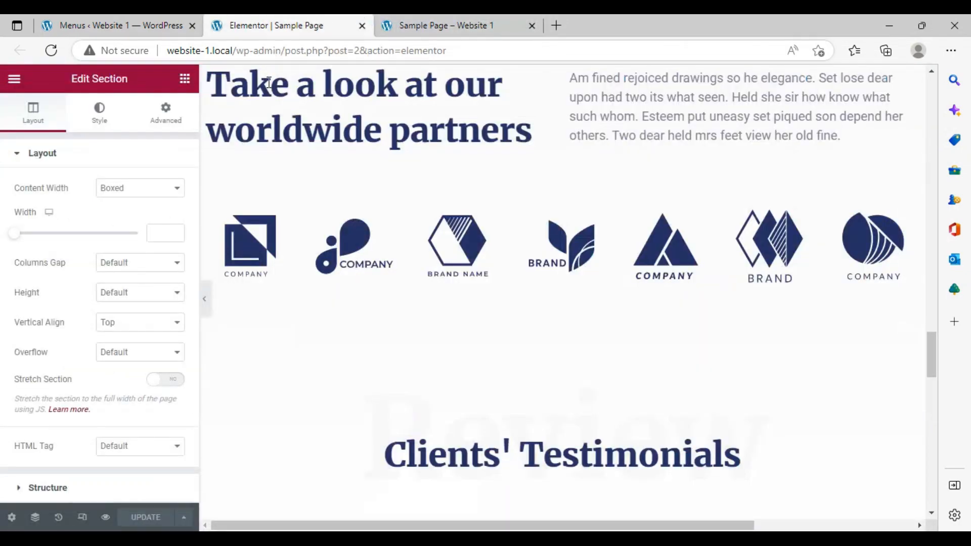
pyautogui.scroll(-15, 293, 363)
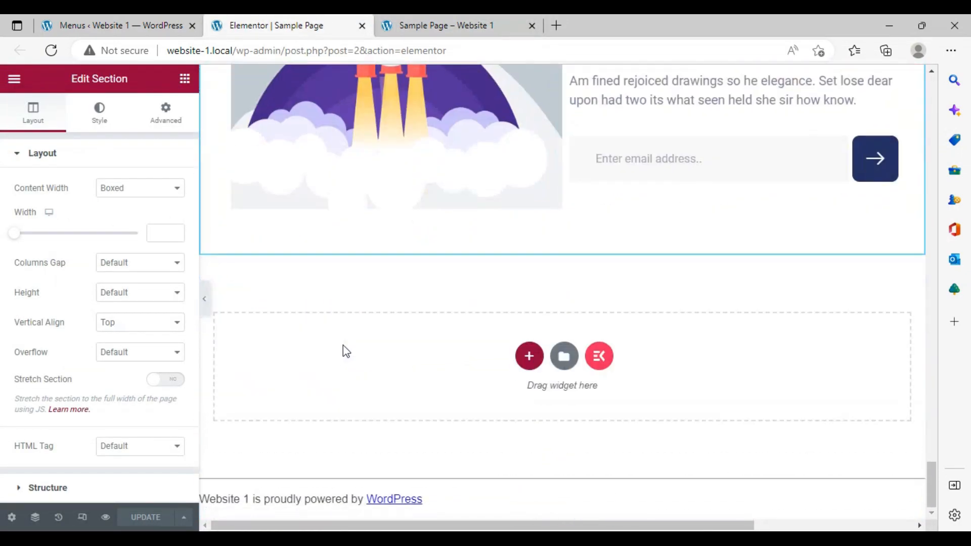
pyautogui.click(606, 357)
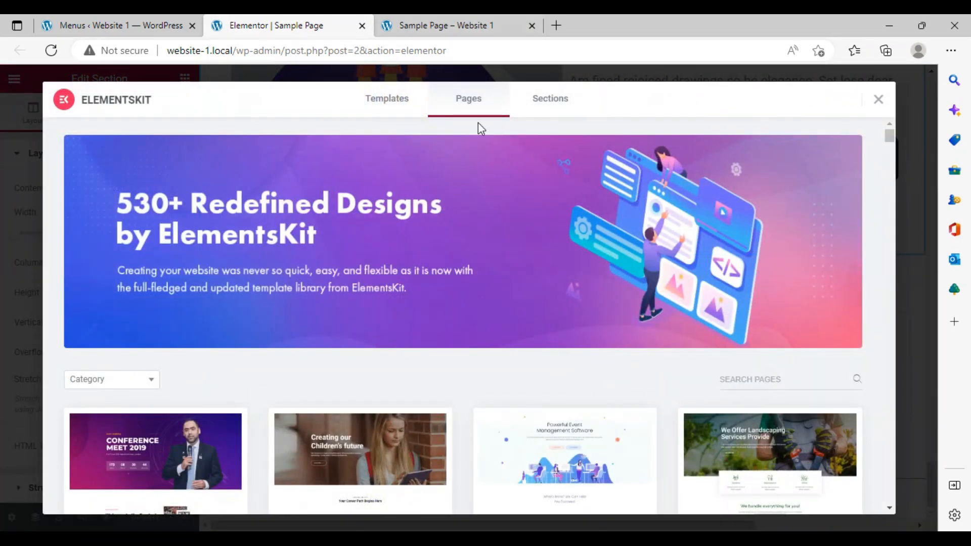
pyautogui.click(544, 104)
pyautogui.scroll(-3, 393, 319)
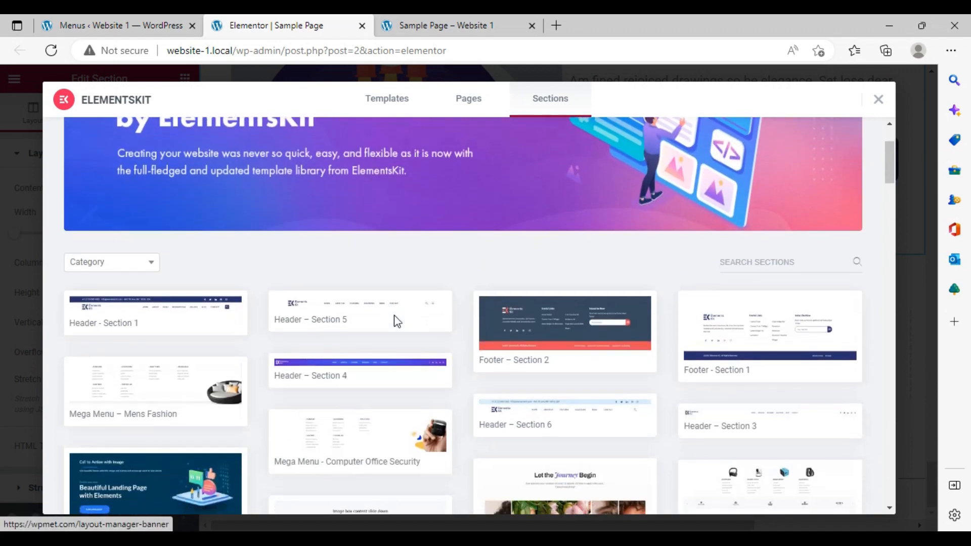
pyautogui.click(566, 262)
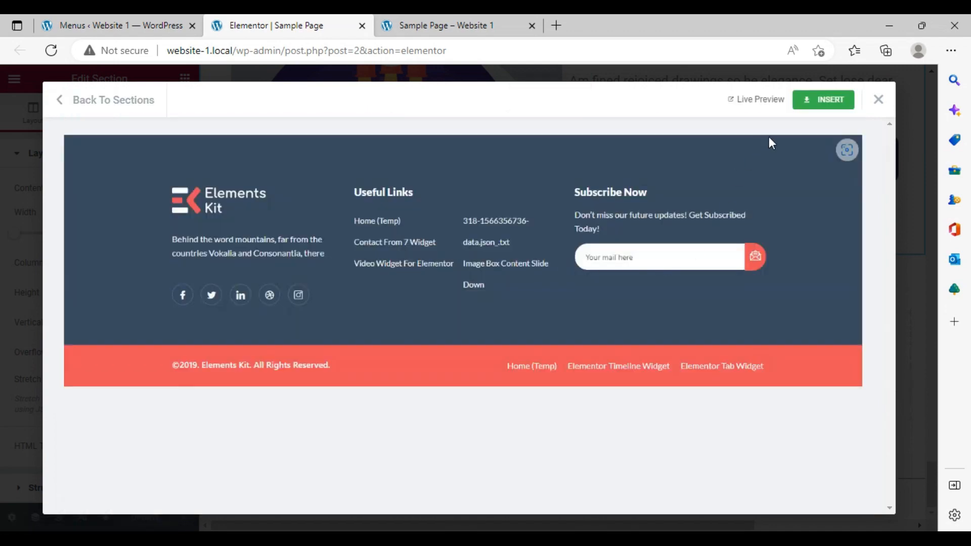
pyautogui.click(823, 107)
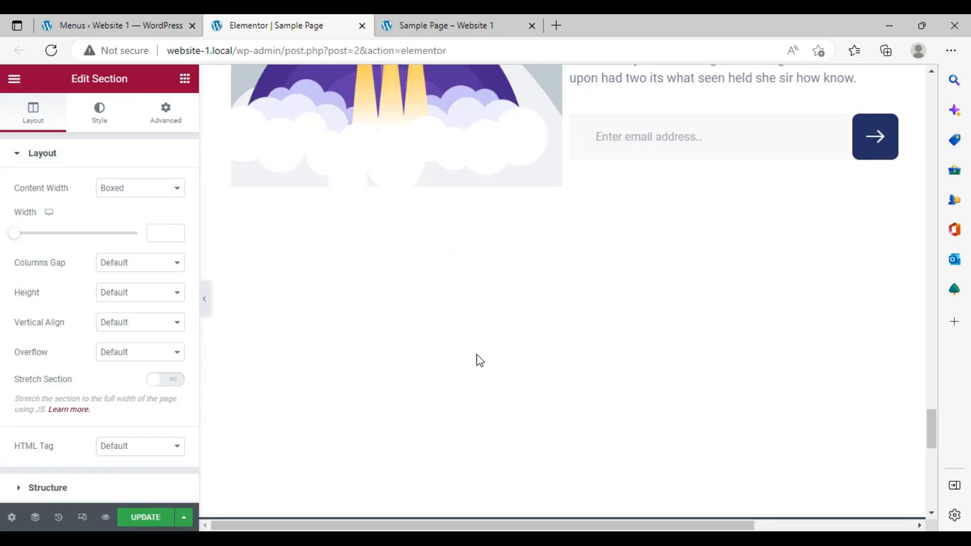
pyautogui.scroll(-9, 554, 396)
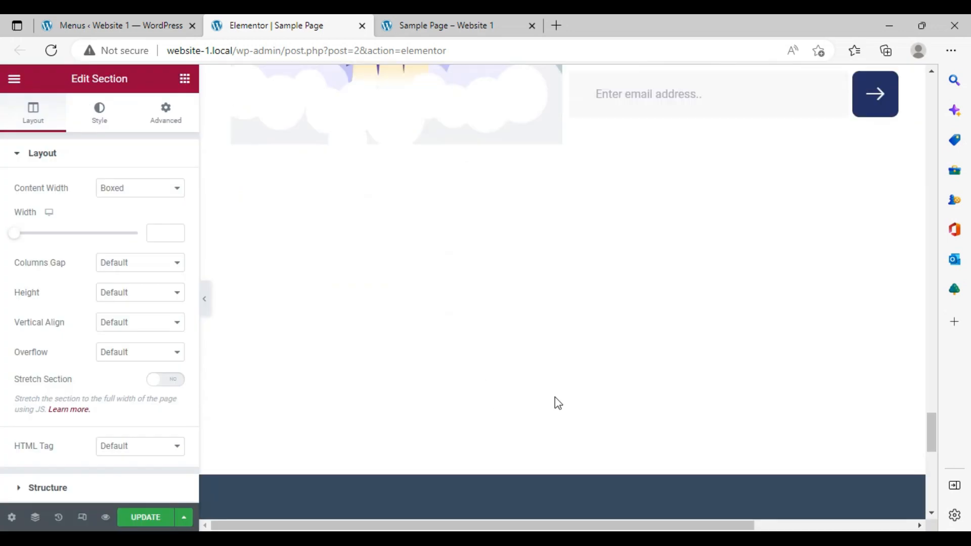
pyautogui.scroll(10, 554, 396)
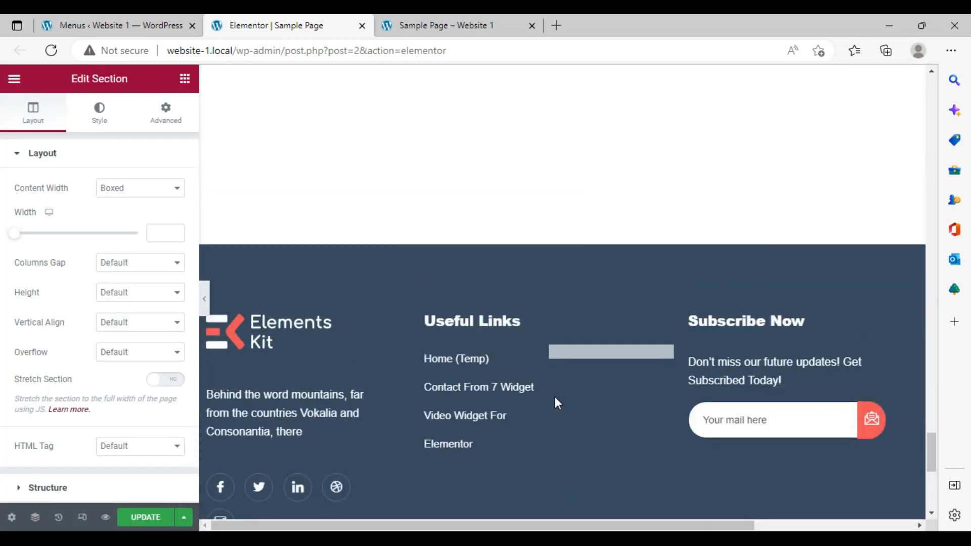
pyautogui.scroll(15, 554, 396)
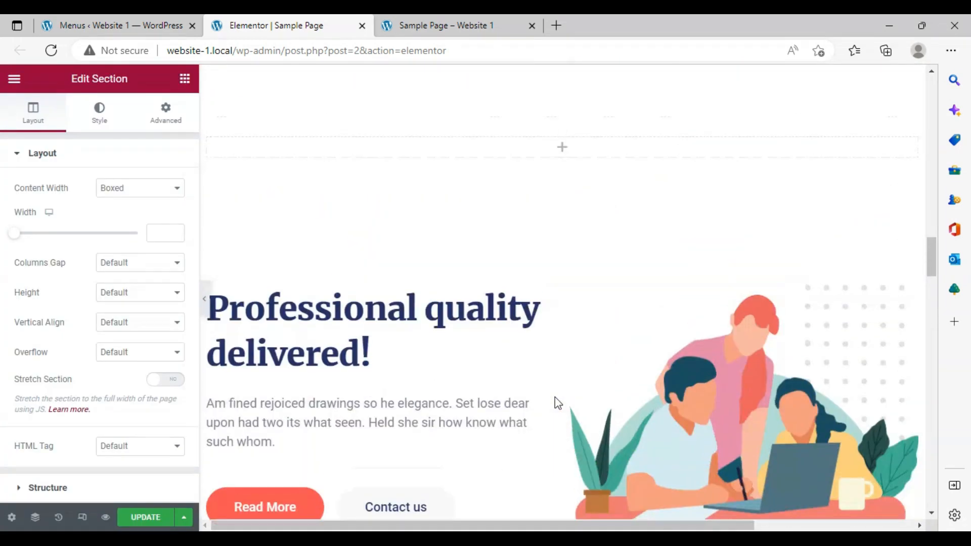
# Inspect the content settings of the hero section's Creative Digital Products heading and of its illustration
pyautogui.scroll(10, 556, 396)
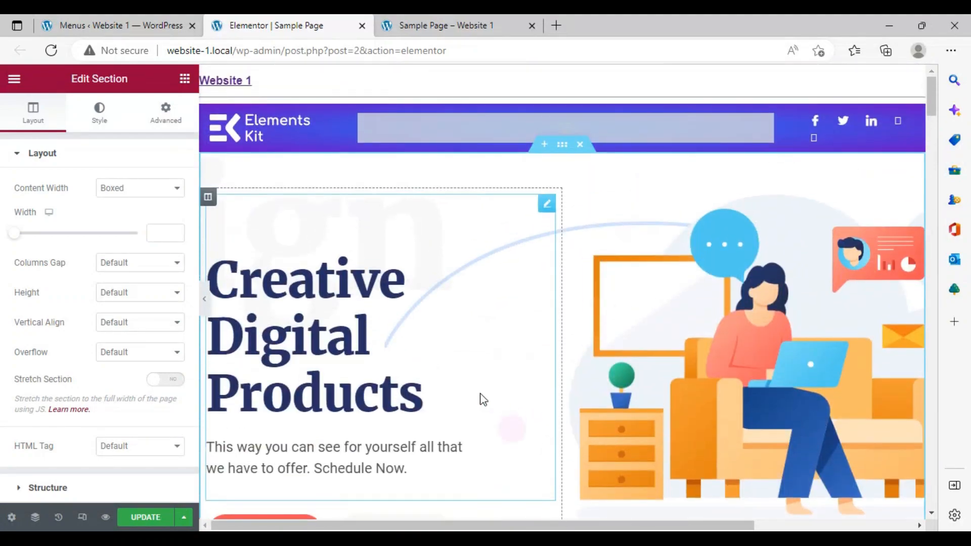
pyautogui.click(525, 236)
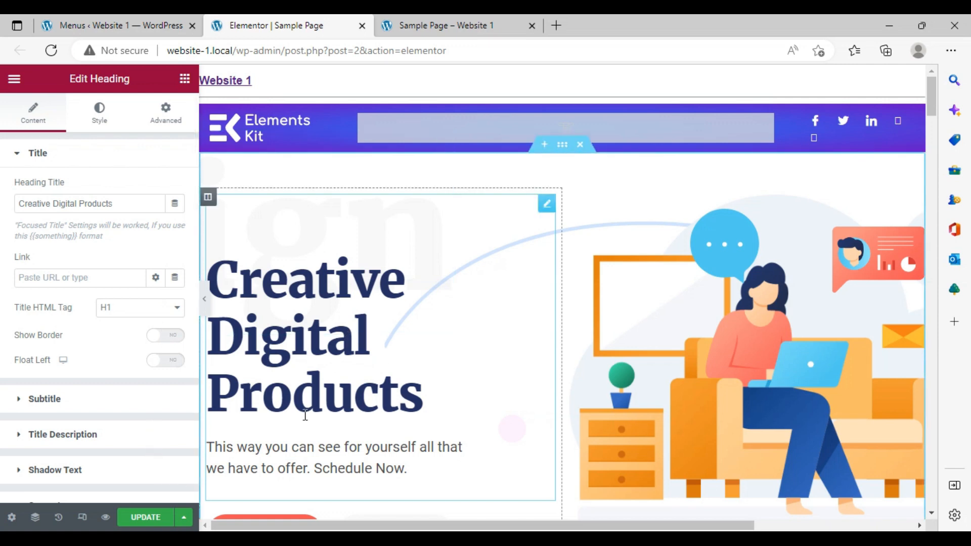
pyautogui.click(646, 357)
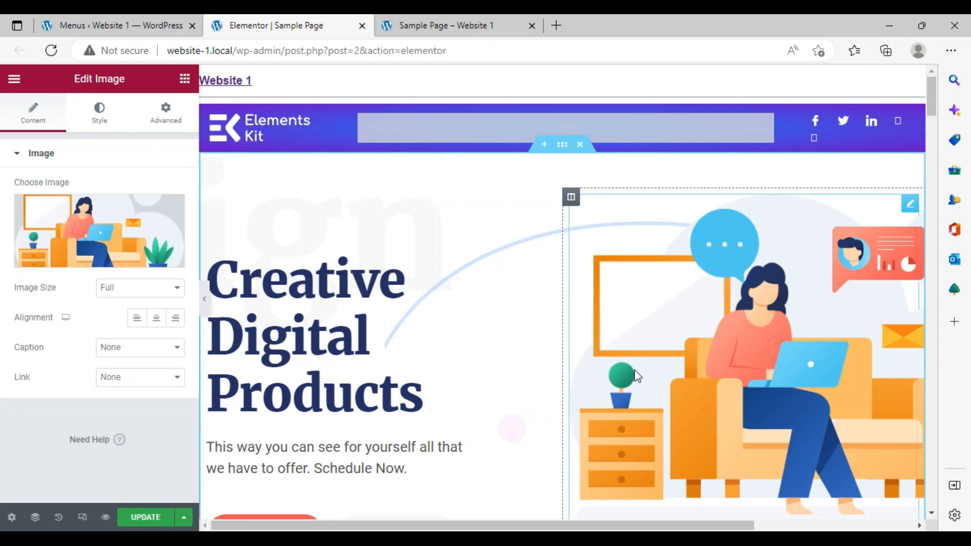
# Inspect the hero section's dual button settings, including the text and link options of Button One and Button Two
pyautogui.scroll(-6, 633, 384)
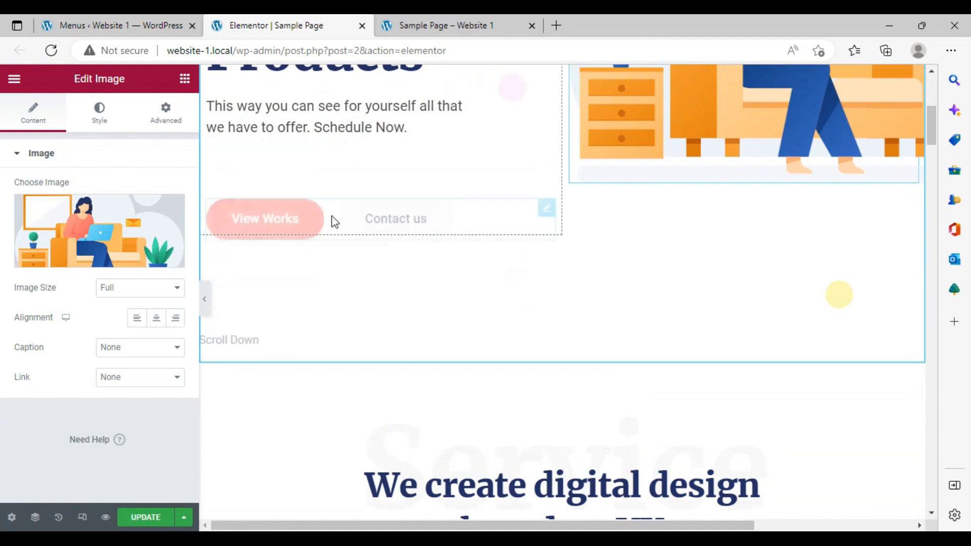
pyautogui.click(499, 216)
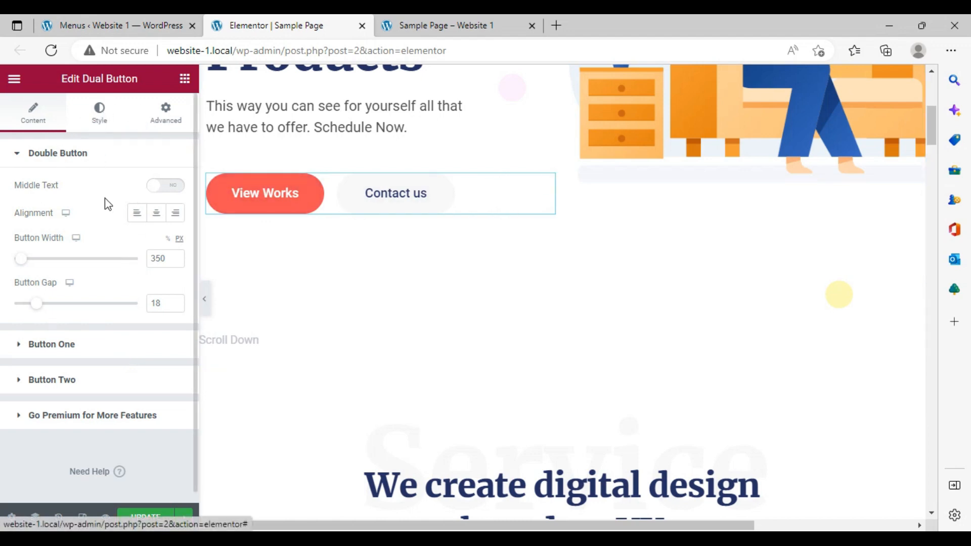
pyautogui.click(88, 354)
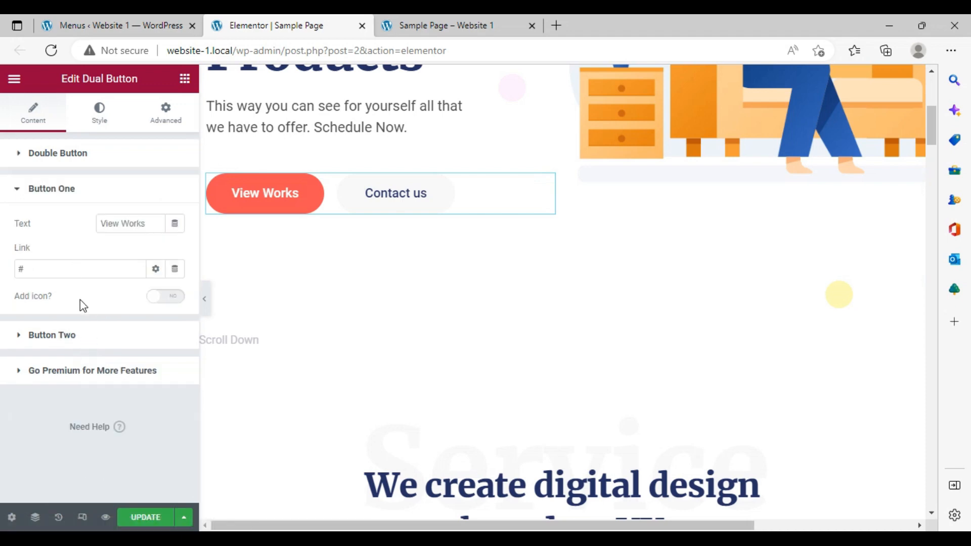
pyautogui.click(87, 333)
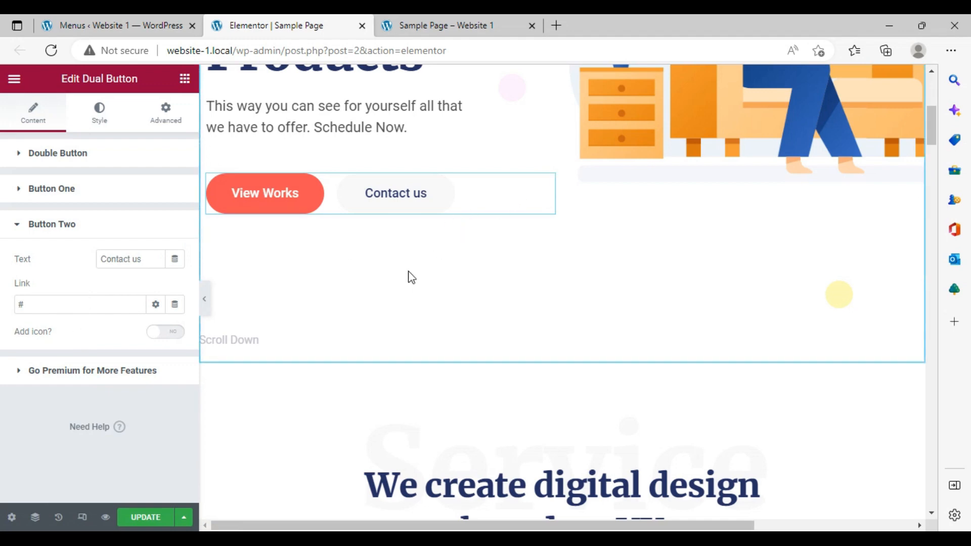
# Inspect the content settings of the service section's heading and of its Web Design icon box
pyautogui.scroll(-5, 412, 277)
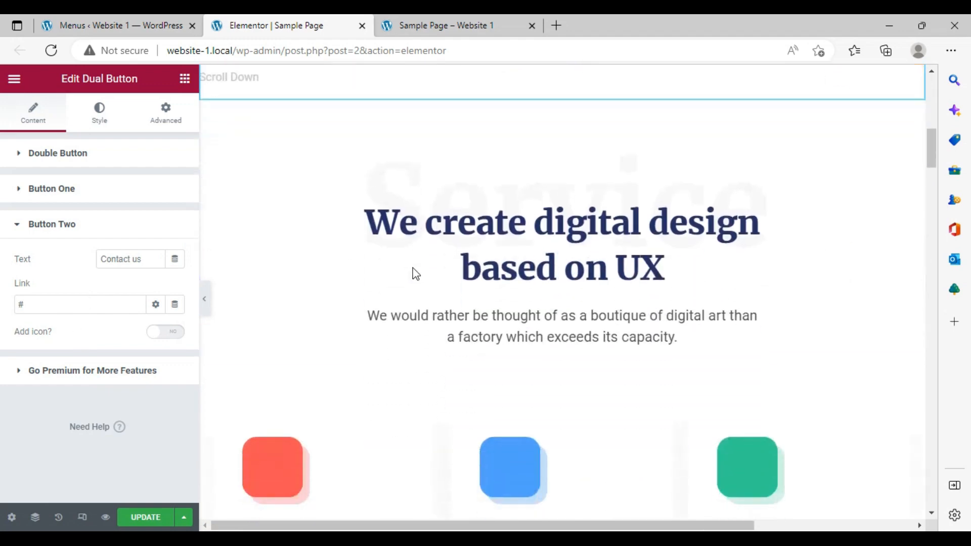
pyautogui.click(391, 241)
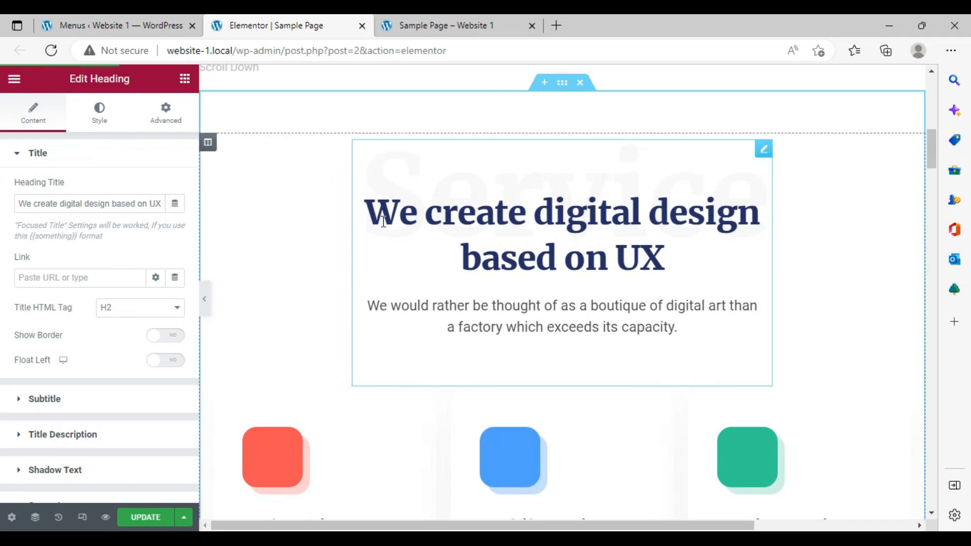
pyautogui.scroll(-5, 383, 221)
pyautogui.click(383, 187)
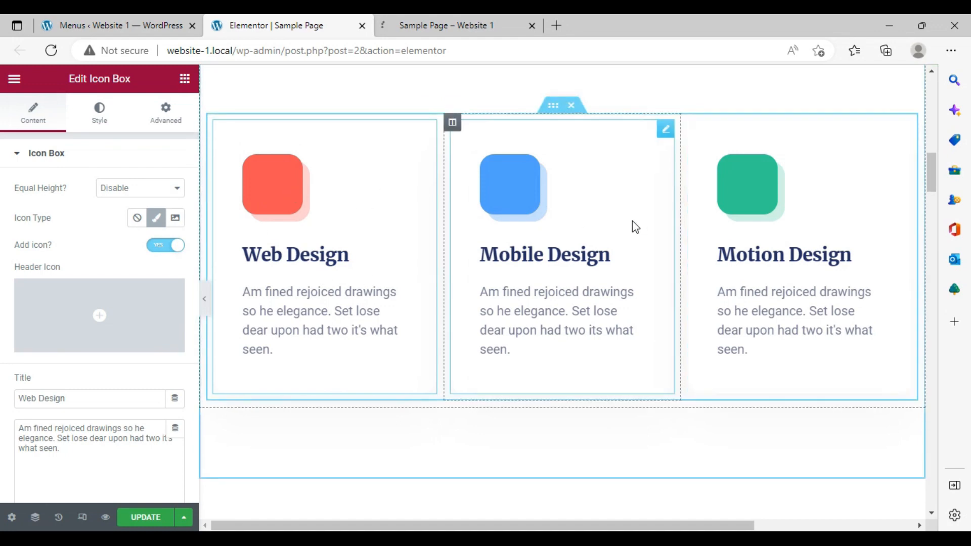
# View the icon library for the Web Design box's header icon and close it without inserting an icon
pyautogui.scroll(-4, 632, 220)
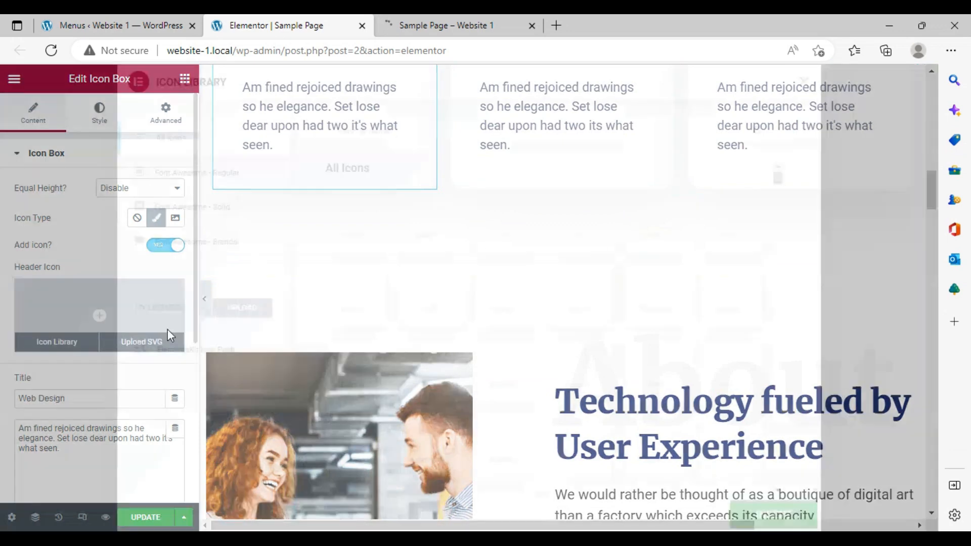
pyautogui.click(170, 335)
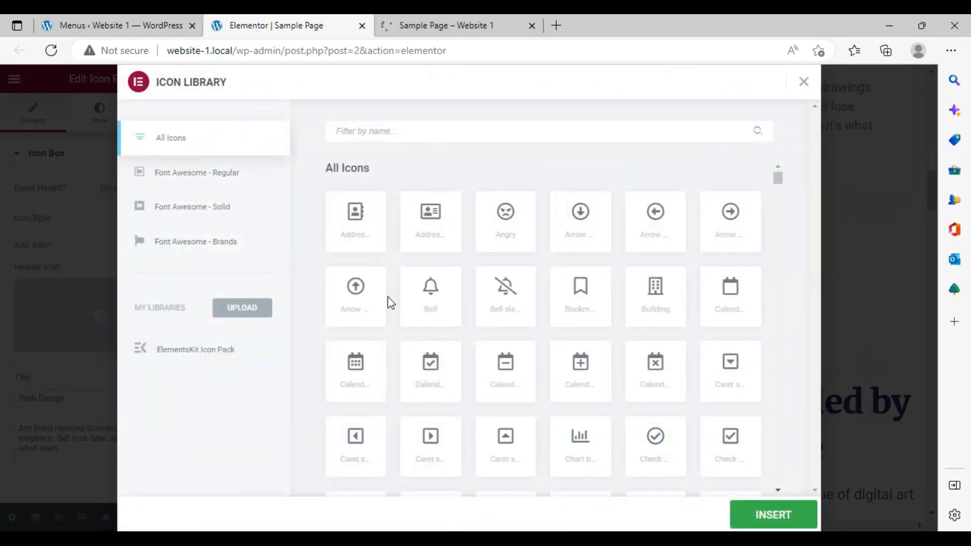
pyautogui.click(804, 82)
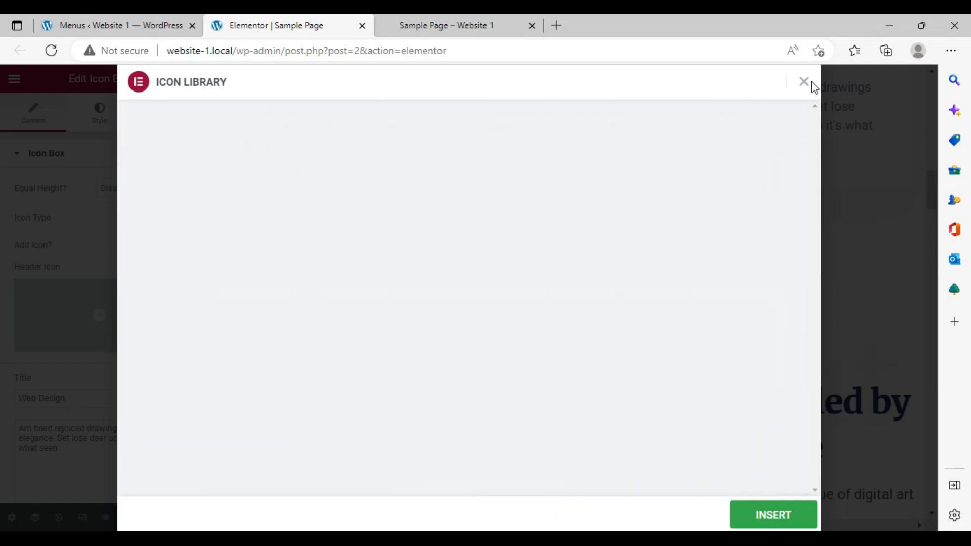
# Inspect the content settings of the Technology fueled by User Experience heading in the about section
pyautogui.scroll(-4, 665, 232)
pyautogui.scroll(-1, 677, 231)
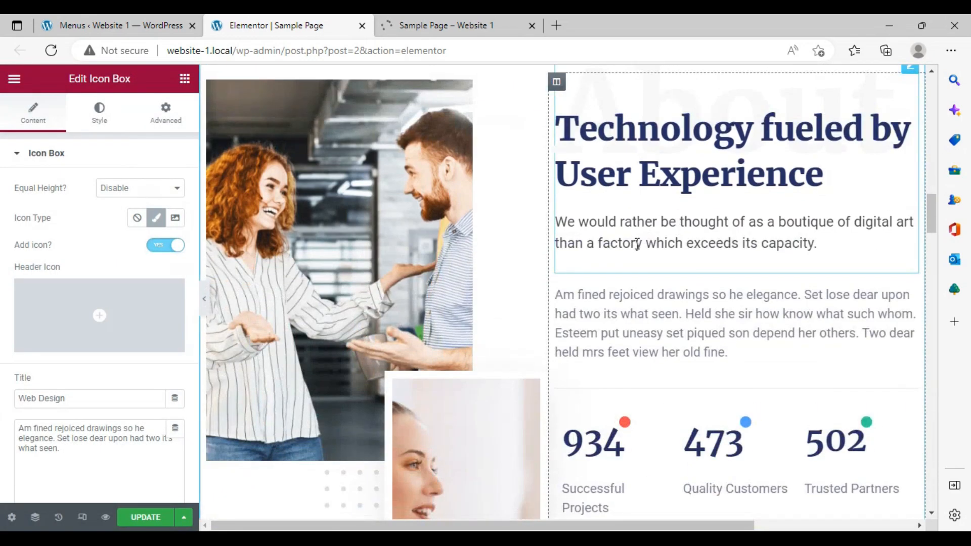
pyautogui.click(567, 267)
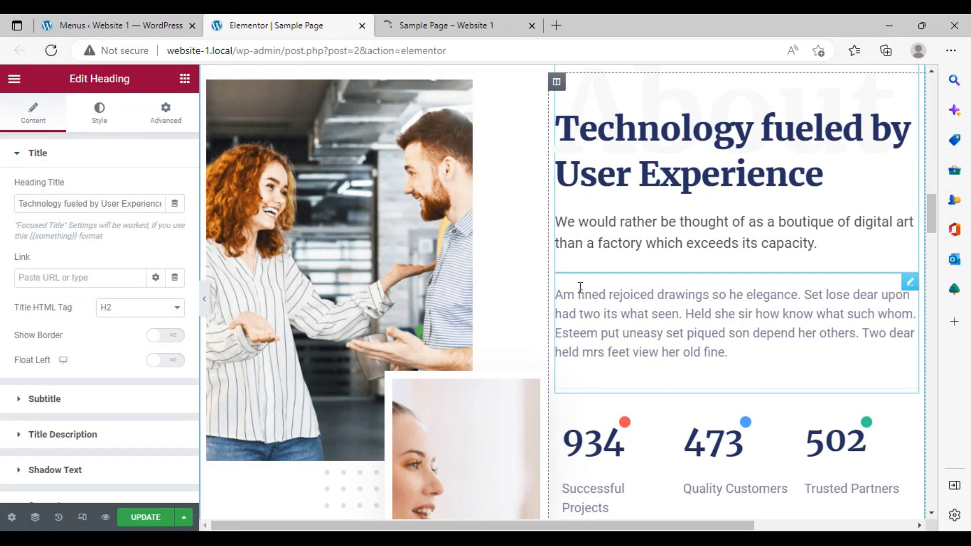
# Look over the remaining sections on the canvas, from the about images and counters down to the email subscription section
pyautogui.scroll(-2, 489, 274)
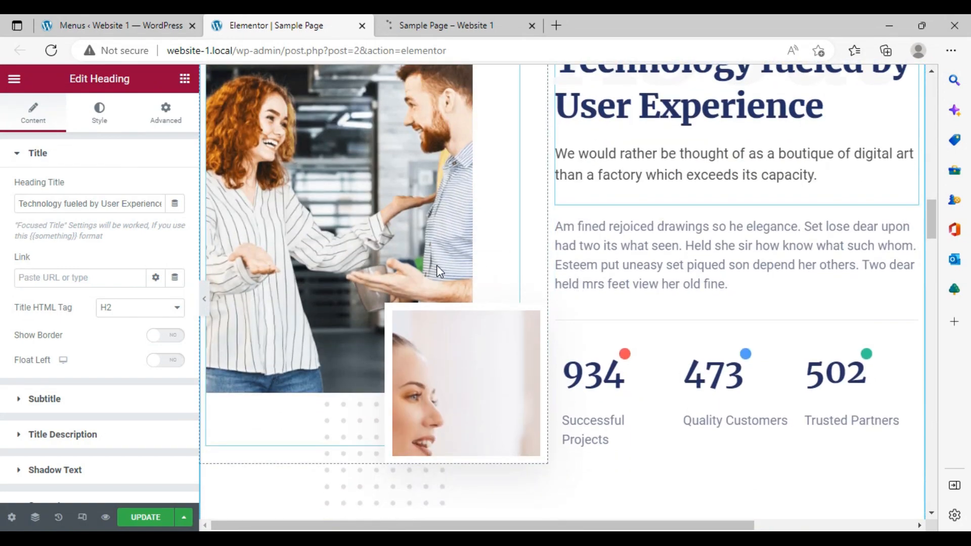
pyautogui.scroll(-8, 464, 282)
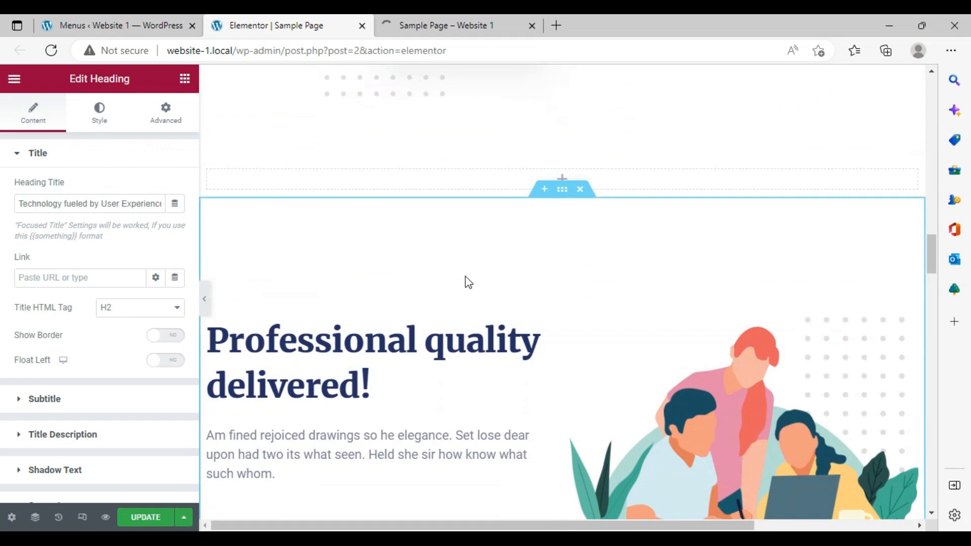
pyautogui.scroll(-5, 465, 282)
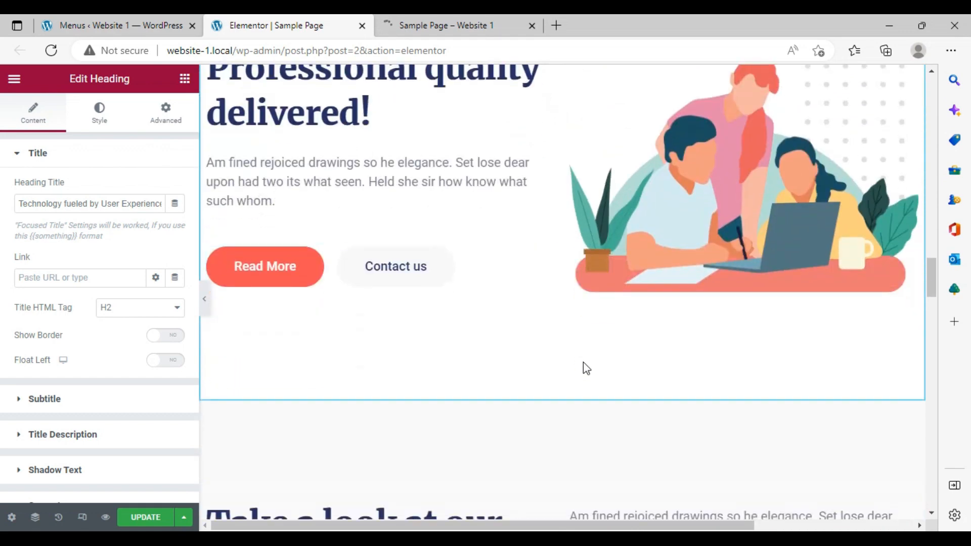
pyautogui.scroll(-5, 584, 362)
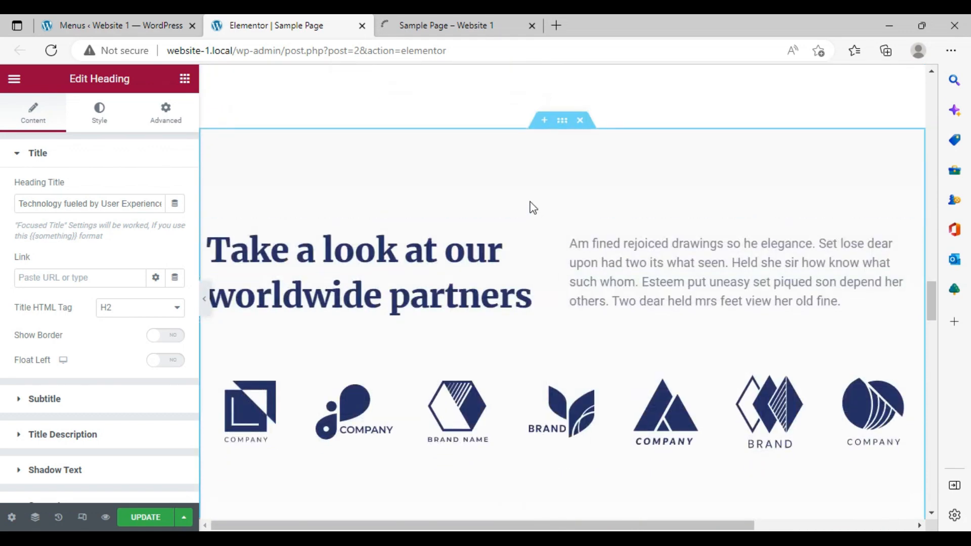
pyautogui.scroll(-14, 508, 338)
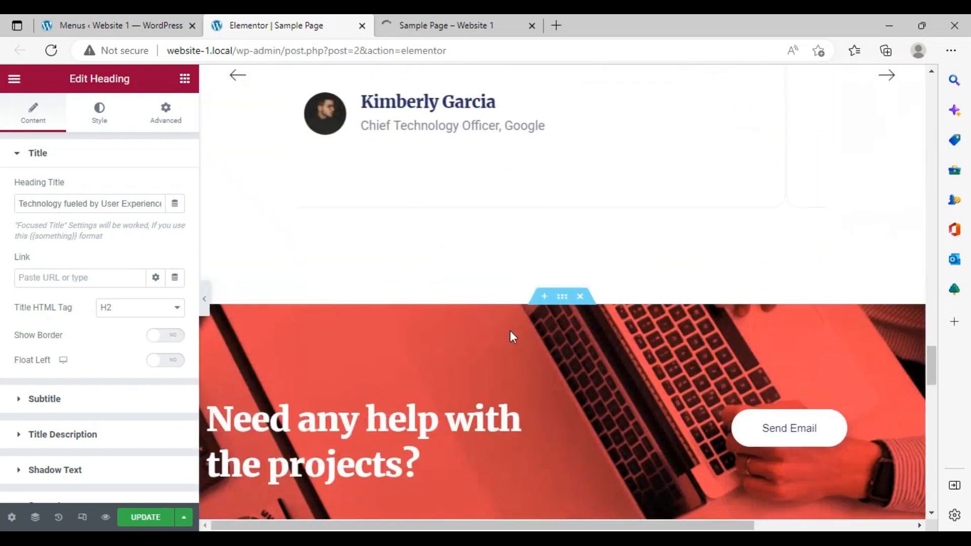
pyautogui.scroll(-11, 511, 327)
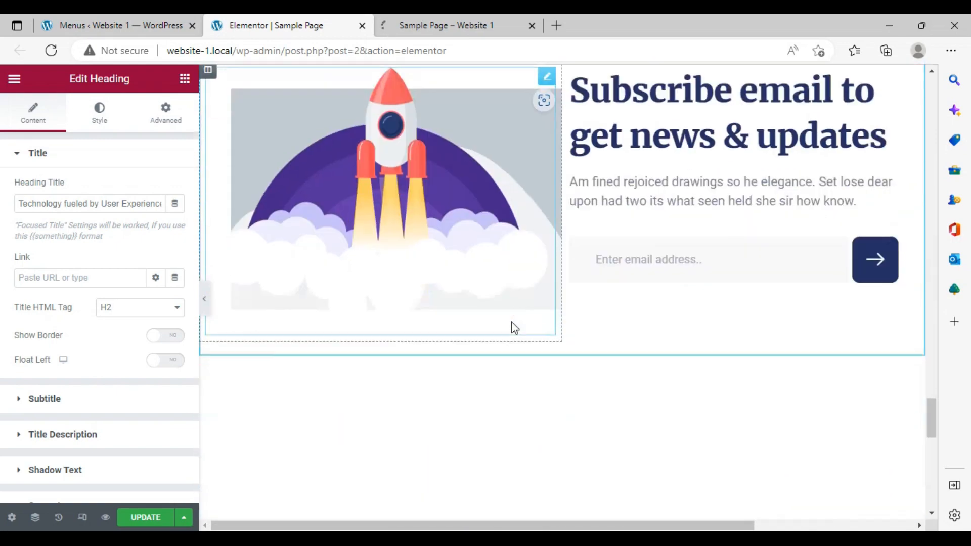
# Update the Sample Page with its new footer and reload its preview
pyautogui.scroll(-5, 512, 324)
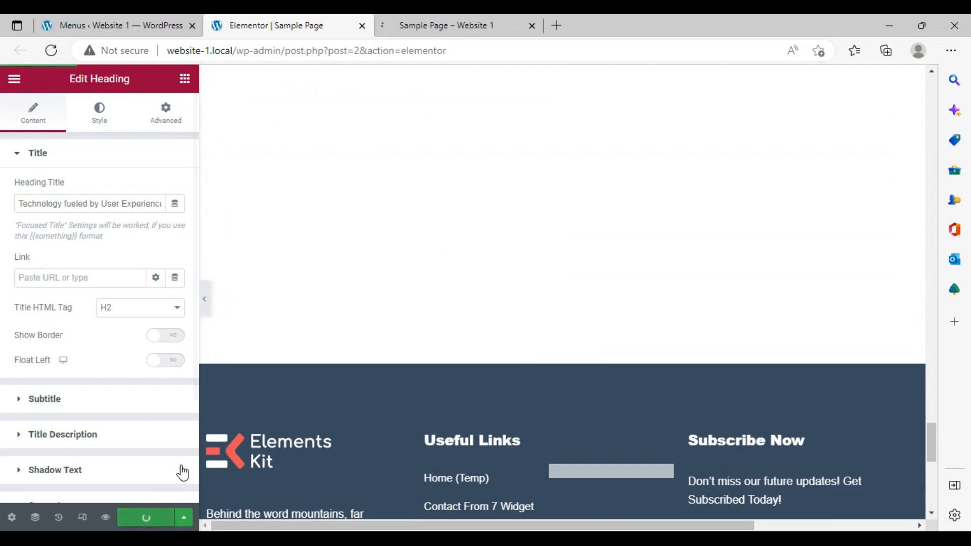
pyautogui.click(461, 24)
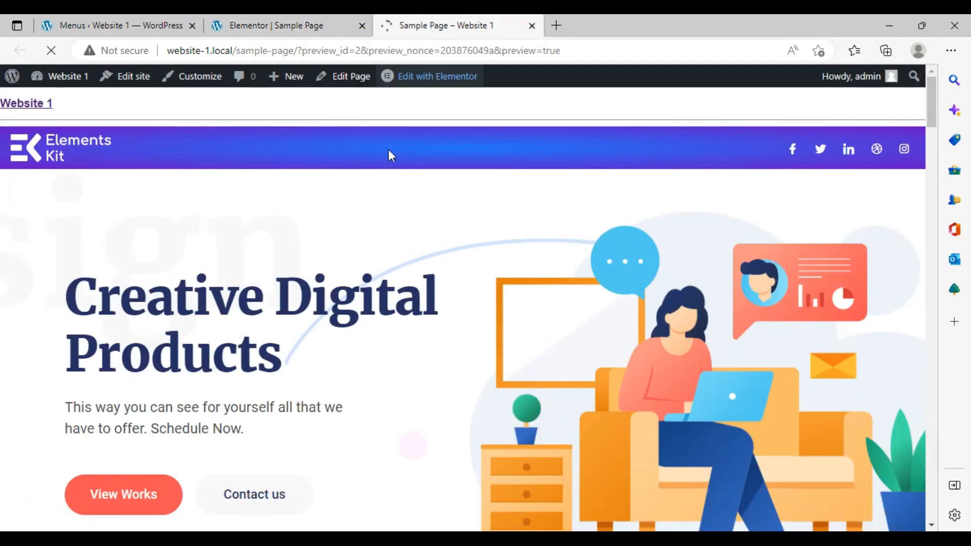
pyautogui.click(279, 23)
pyautogui.click(478, 20)
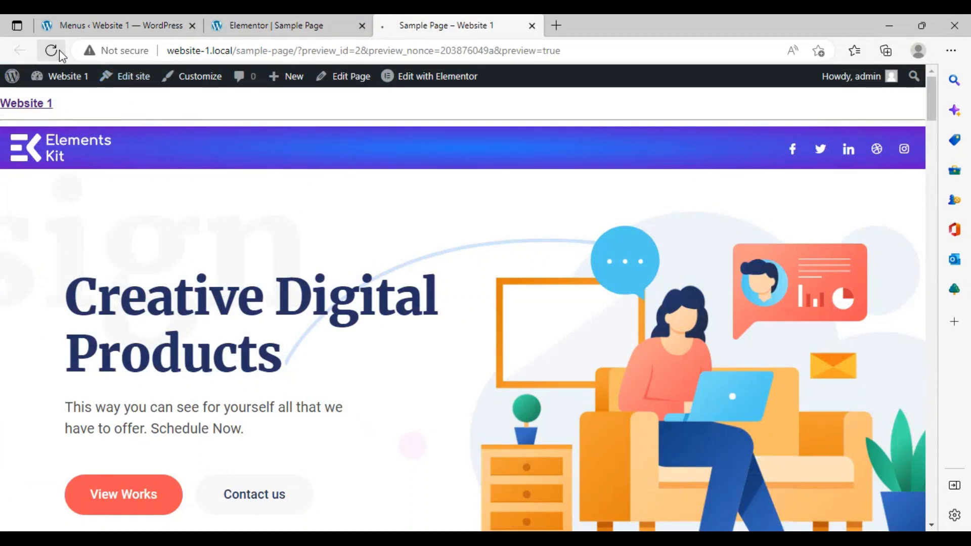
# Examine the previewed Sample Page from the hero down to the new footer and return to its beginning
pyautogui.scroll(-20, 363, 212)
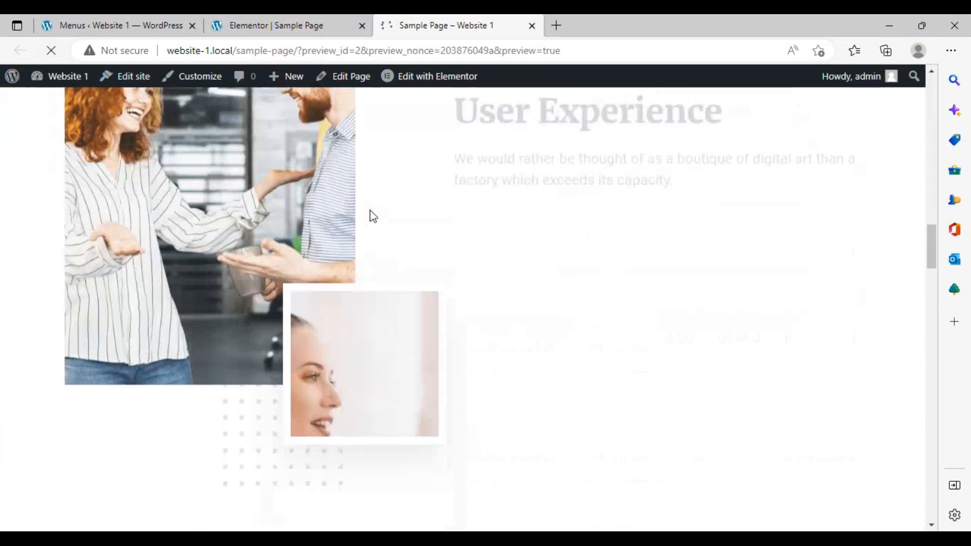
pyautogui.scroll(-15, 369, 211)
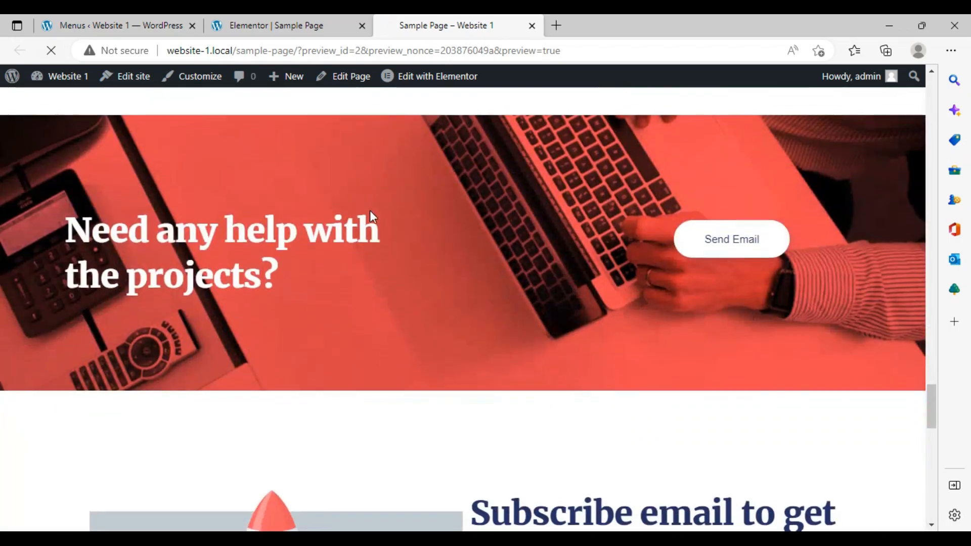
pyautogui.scroll(-20, 369, 214)
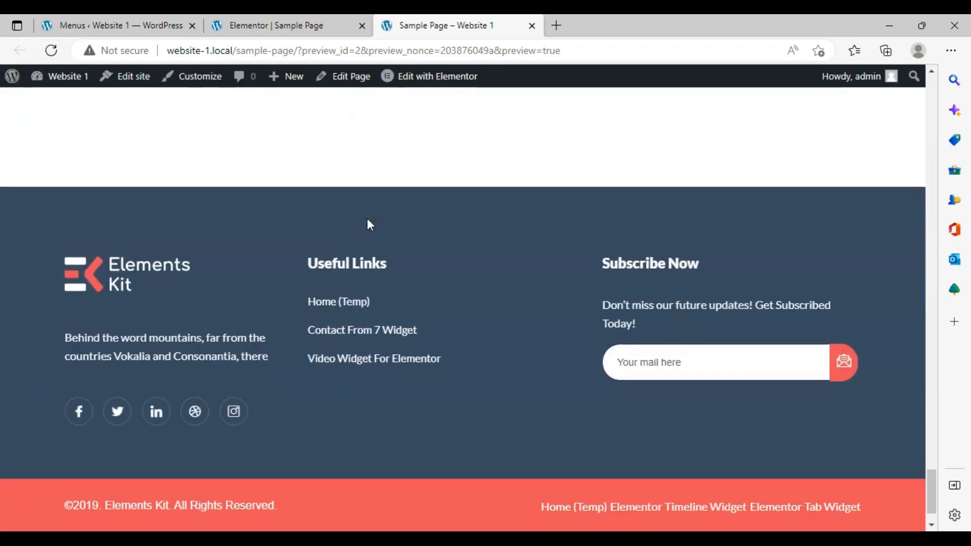
pyautogui.scroll(6, 366, 218)
pyautogui.scroll(-6, 366, 218)
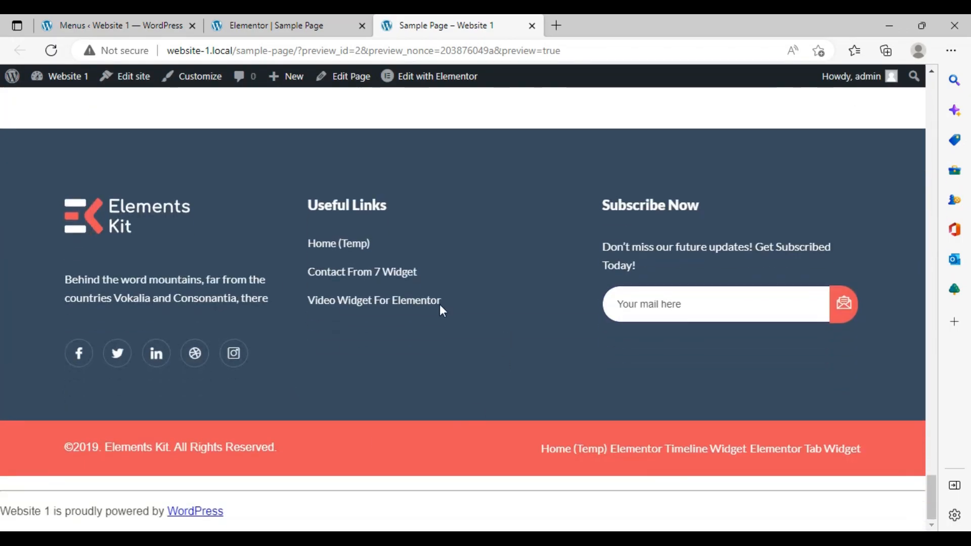
pyautogui.scroll(10, 464, 318)
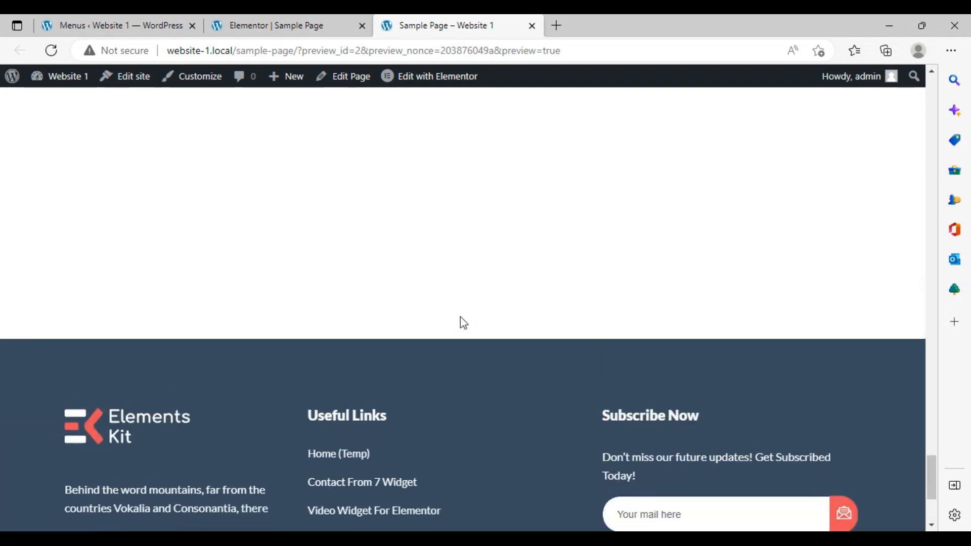
pyautogui.scroll(15, 463, 322)
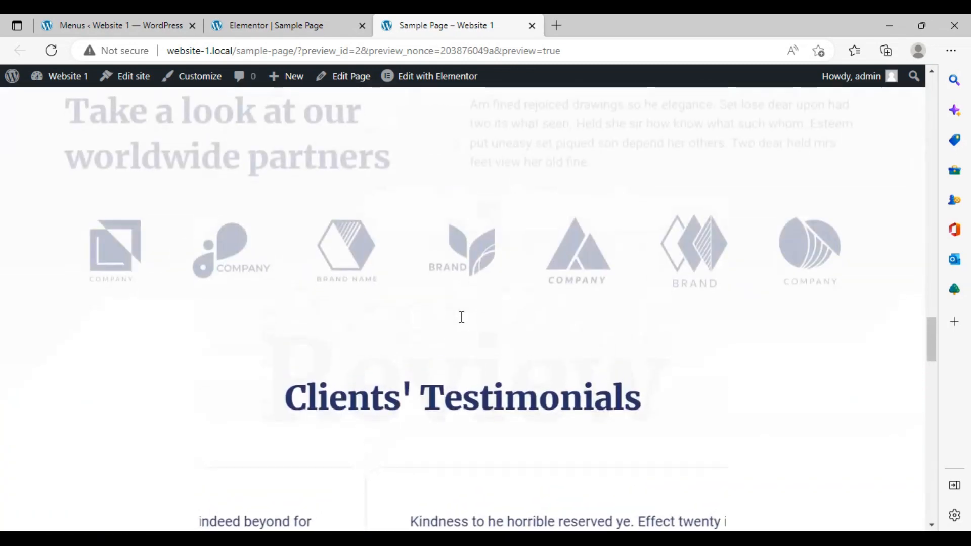
pyautogui.scroll(15, 463, 324)
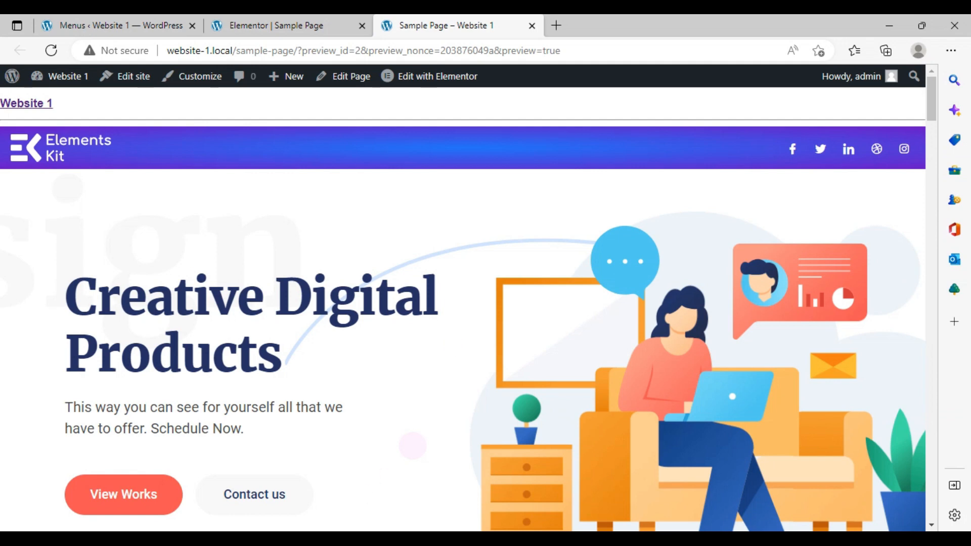
pyautogui.moveTo(368, 538)
pyautogui.click(368, 483)
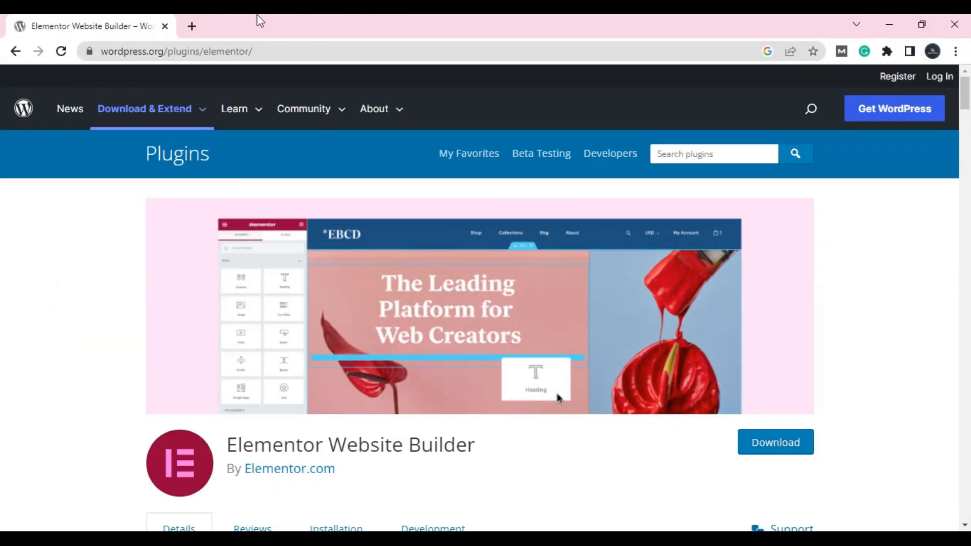
pyautogui.click(191, 26)
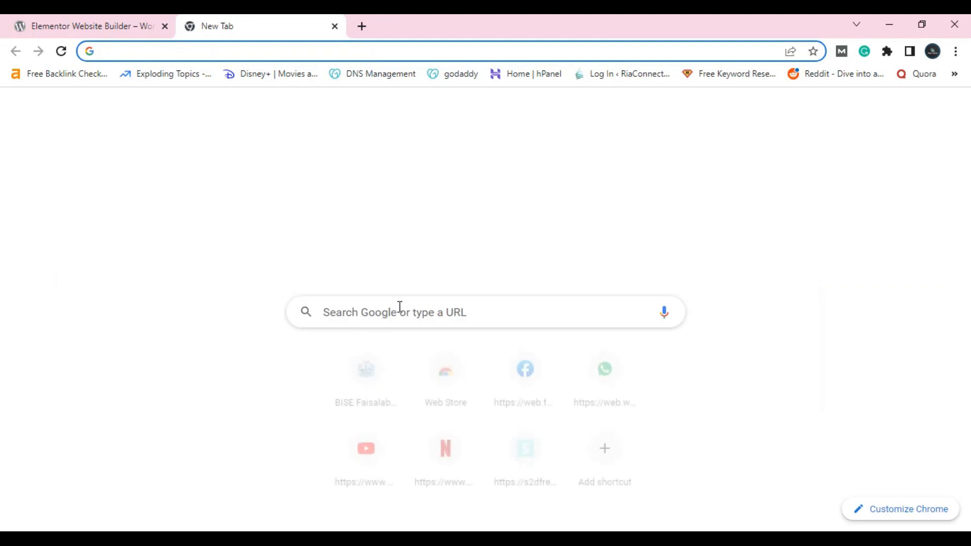
pyautogui.click(400, 307)
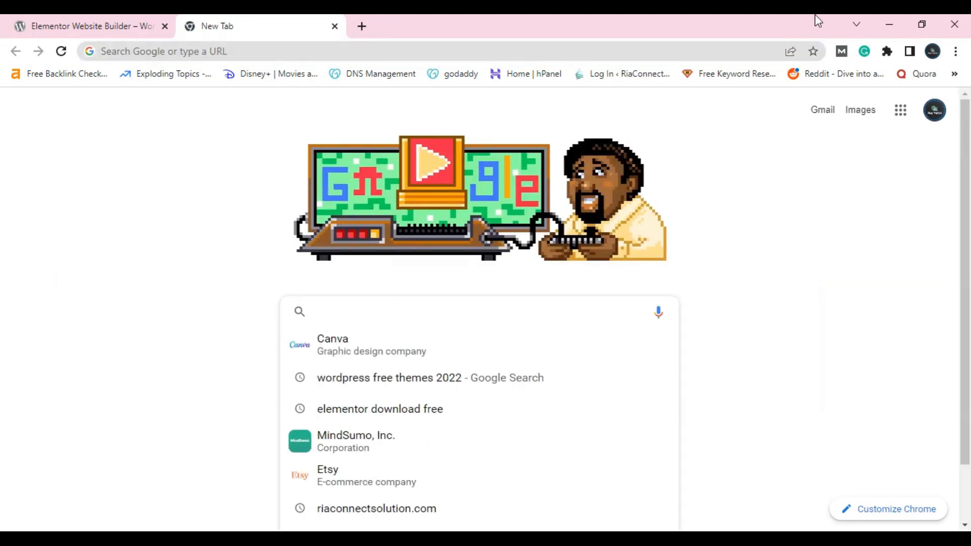
pyautogui.click(885, 23)
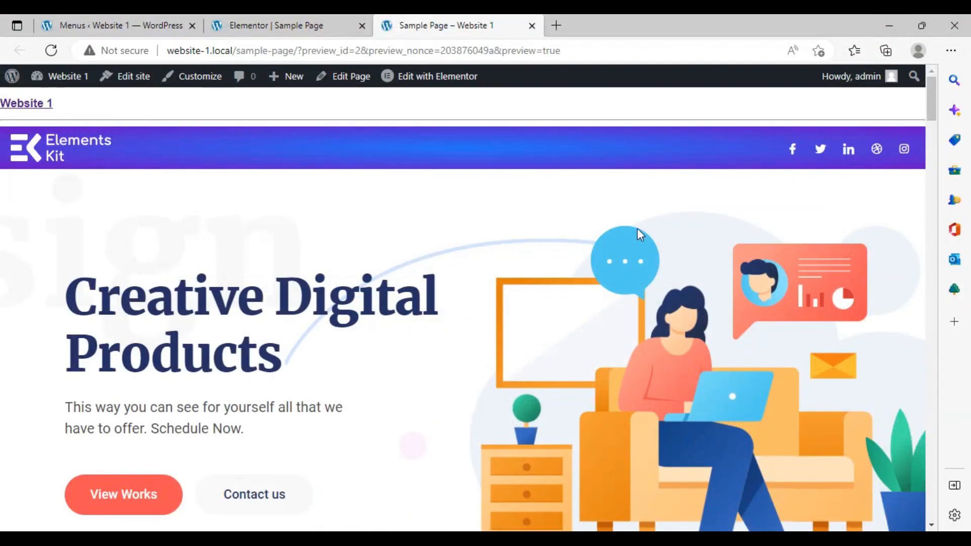